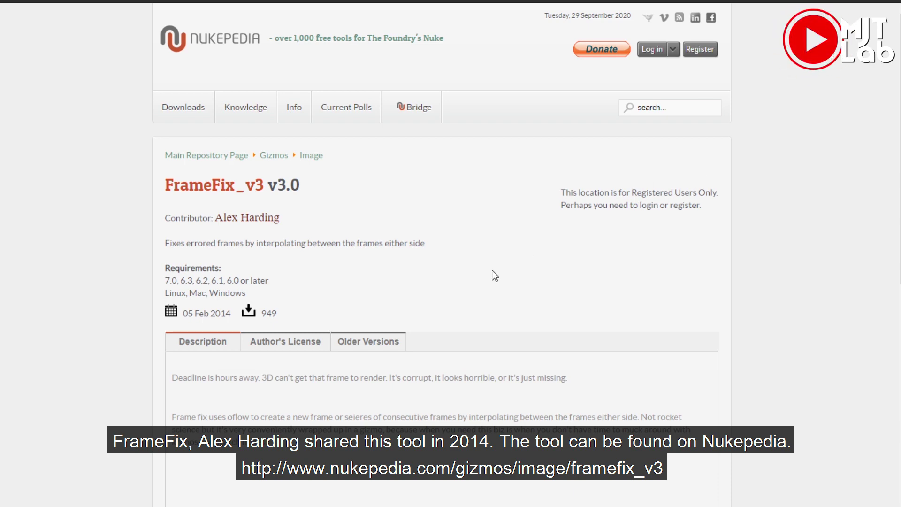
Read through the Nukepedia pages on FrameFix_v3, rebuilding bad frames using OFlow, FrameFixer and C_Rebuild.
scroll(492, 271, "down", 3)
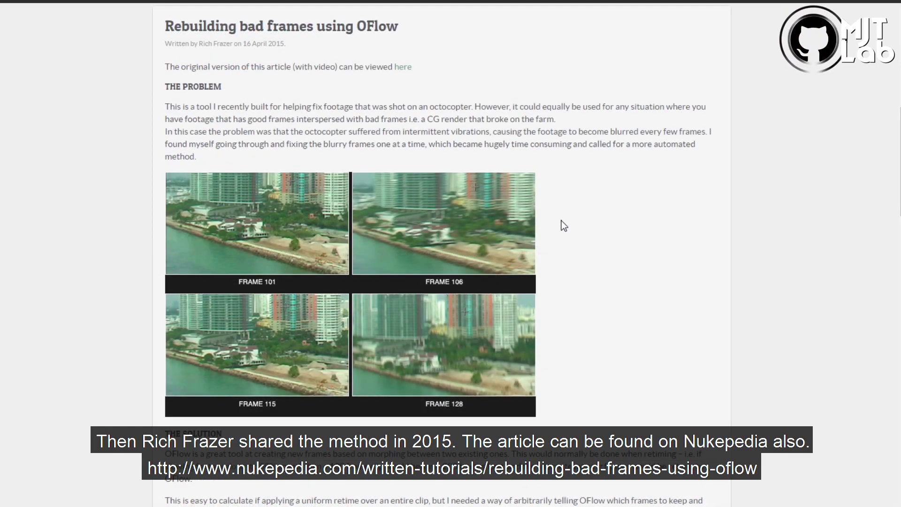
scroll(562, 222, "down", 4)
scroll(563, 224, "down", 5)
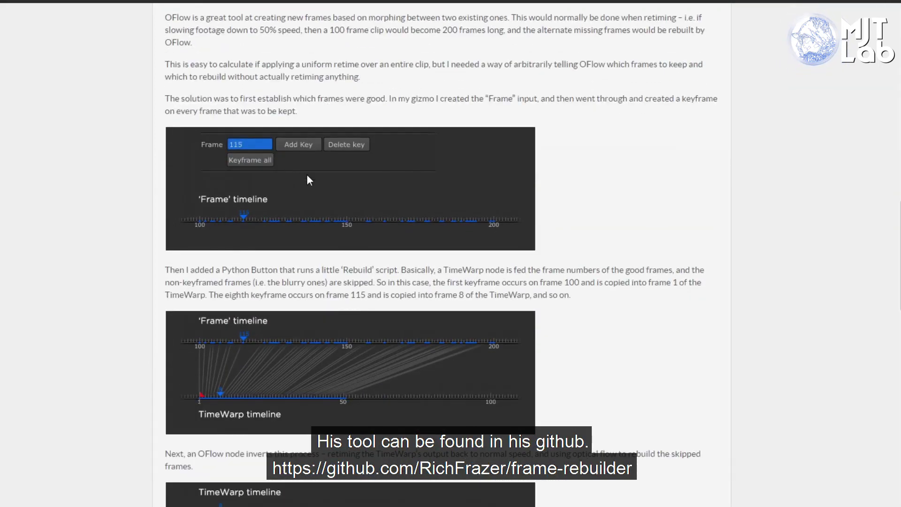
scroll(350, 253, "down", 5)
scroll(350, 253, "down", 2)
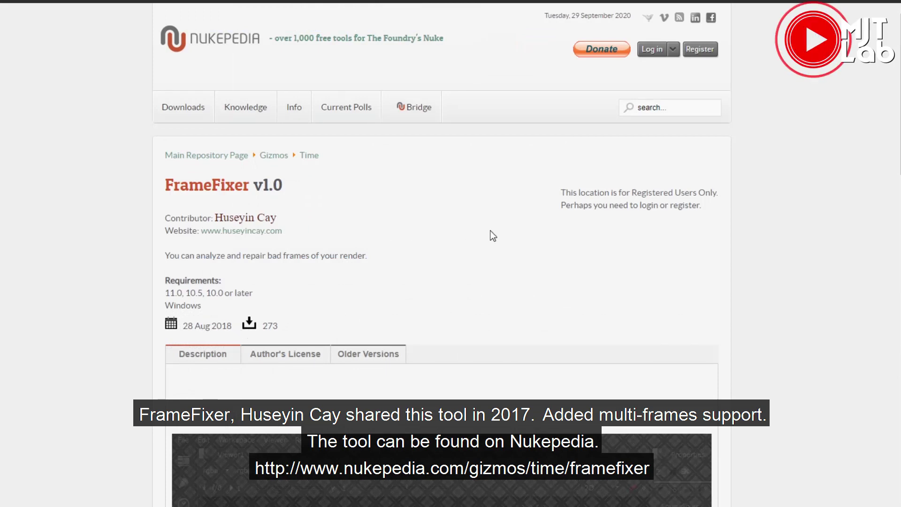
scroll(490, 232, "down", 5)
scroll(490, 232, "down", 15)
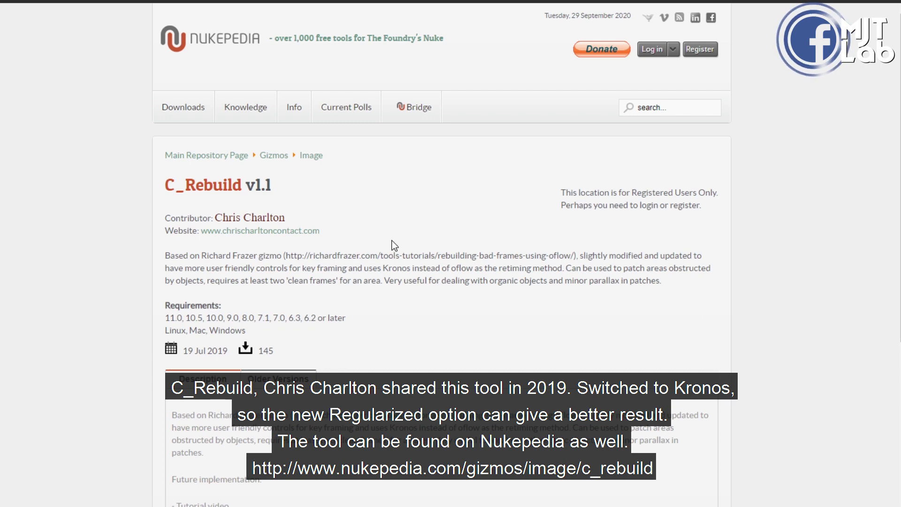
scroll(394, 245, "down", 5)
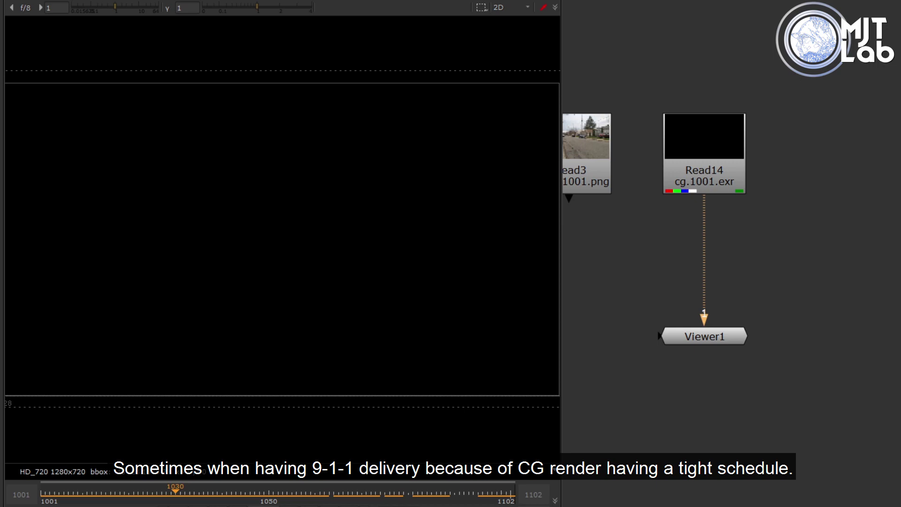
Set the timeline's in point at frame 1055, select the Read14 node and play the CG render.
left_click(330, 495)
left_click_drag(329, 496, 291, 502)
key("i")
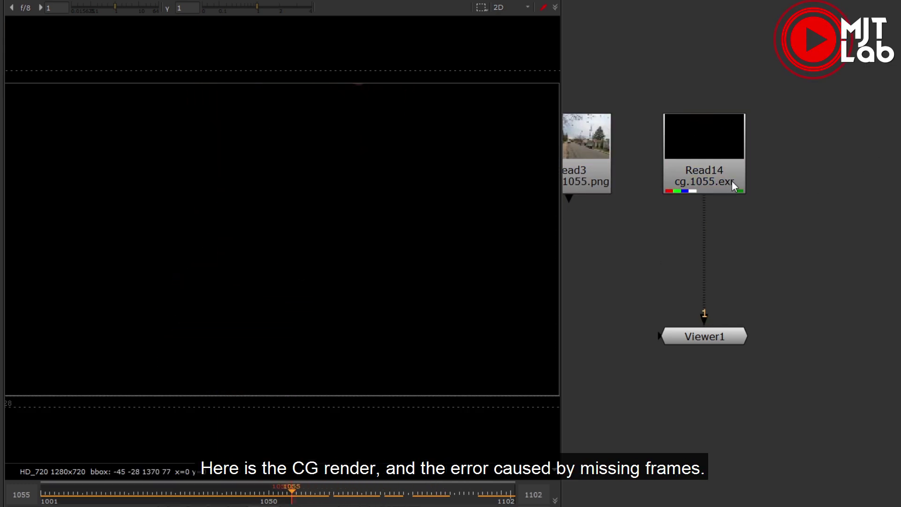
left_click(731, 182)
key("l")
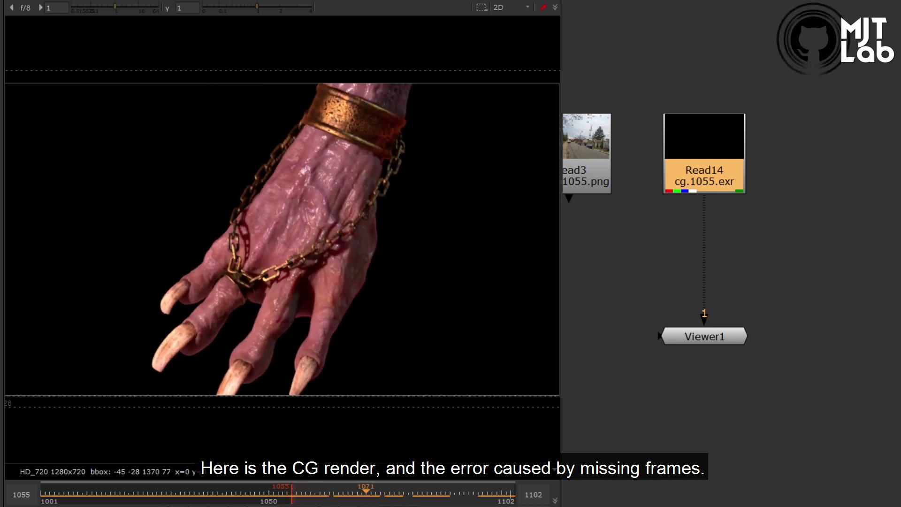
Add a FrameFiller node between Read14 and the Viewer, and move its properties window off the viewed image.
key("Tab")
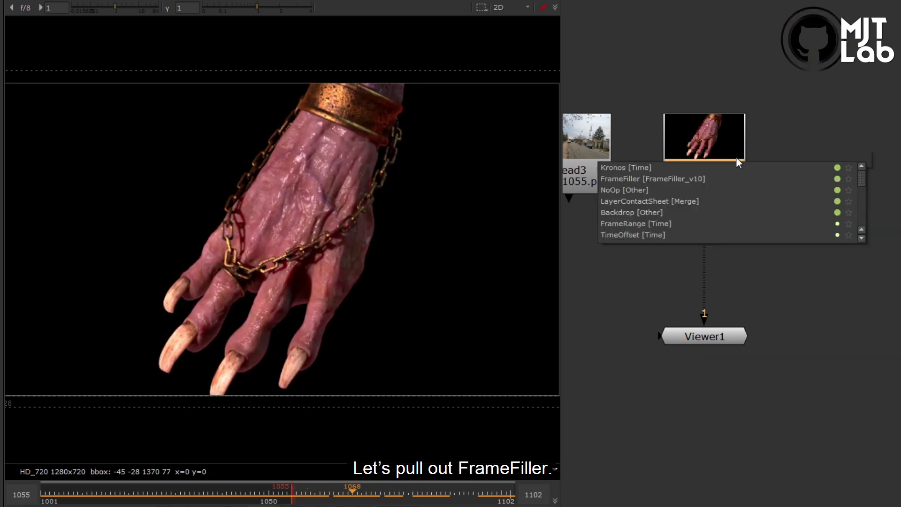
type("frame")
key("Down")
key("Up")
key("Return")
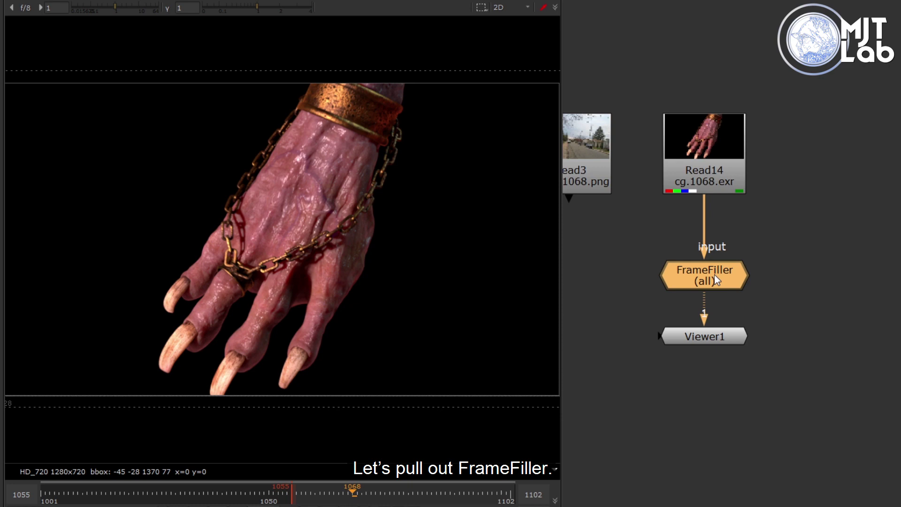
left_click_drag(549, 174, 654, 53)
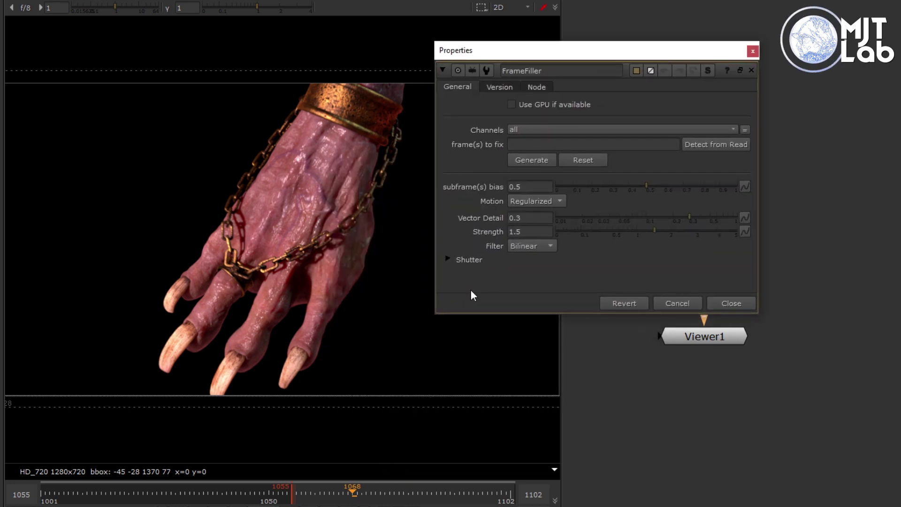
Go to the missing frame 1063, enter 1063 as the frame to fix and generate its replacement.
left_click_drag(326, 496, 330, 496)
left_click(537, 144)
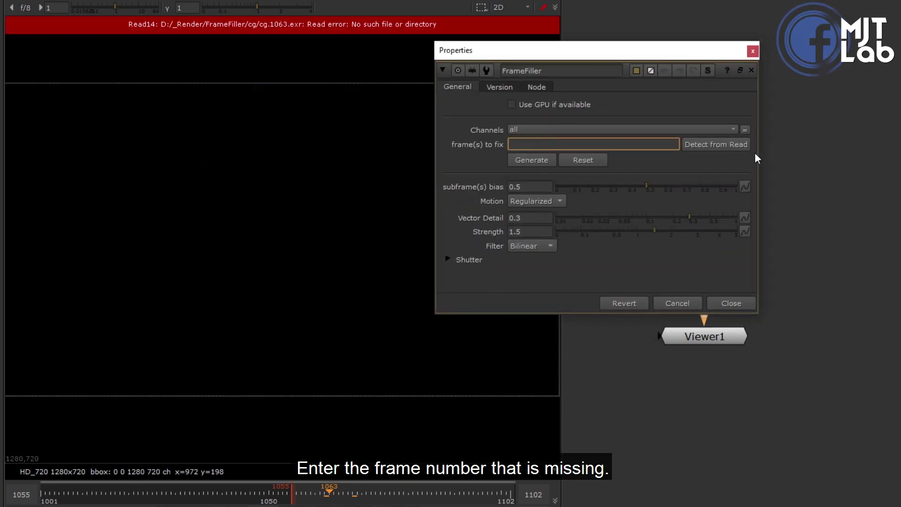
type("1063")
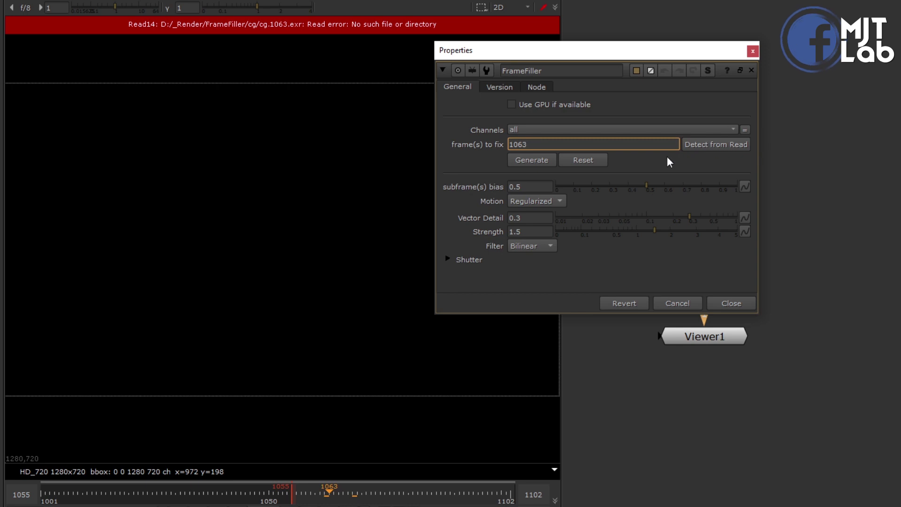
left_click(535, 160)
left_click_drag(662, 51, 791, 86)
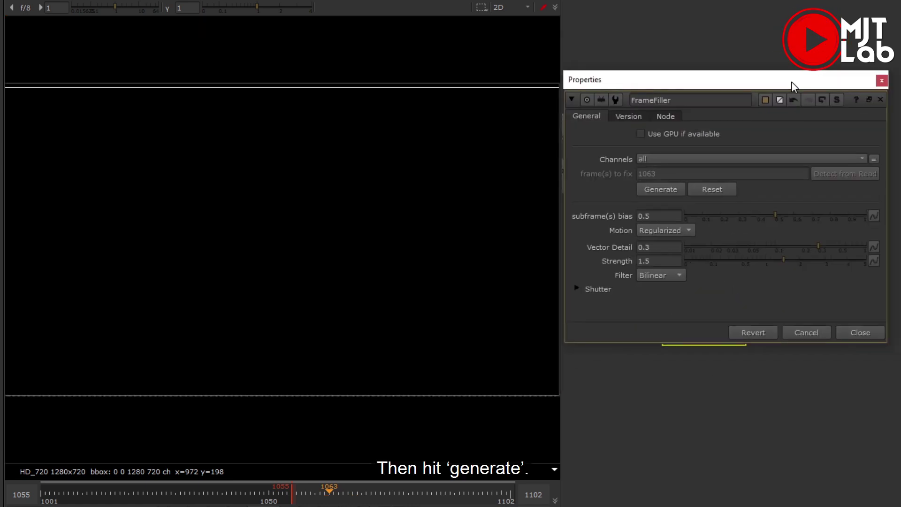
left_click(474, 78)
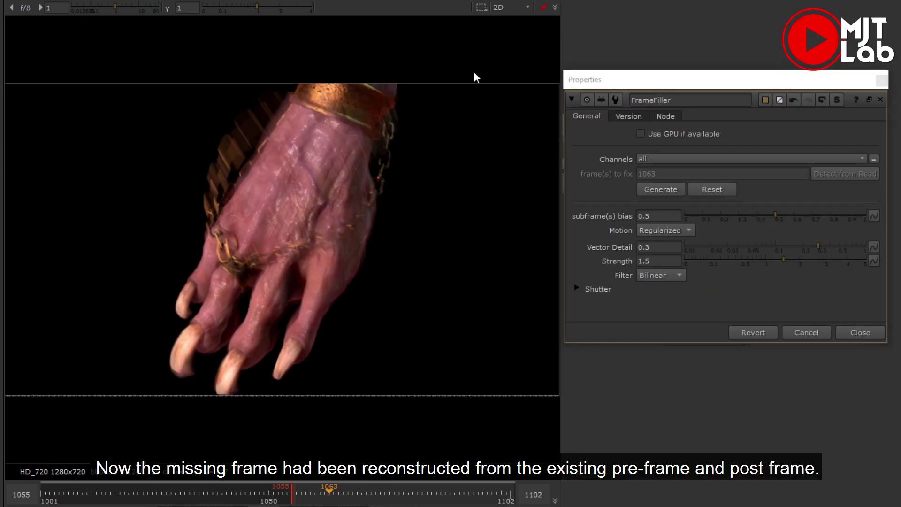
Step back and forth around frame 1063 to compare the reconstructed frame with its neighbours.
key("Left")
key("Right")
key("Right")
key("Left")
key("Left")
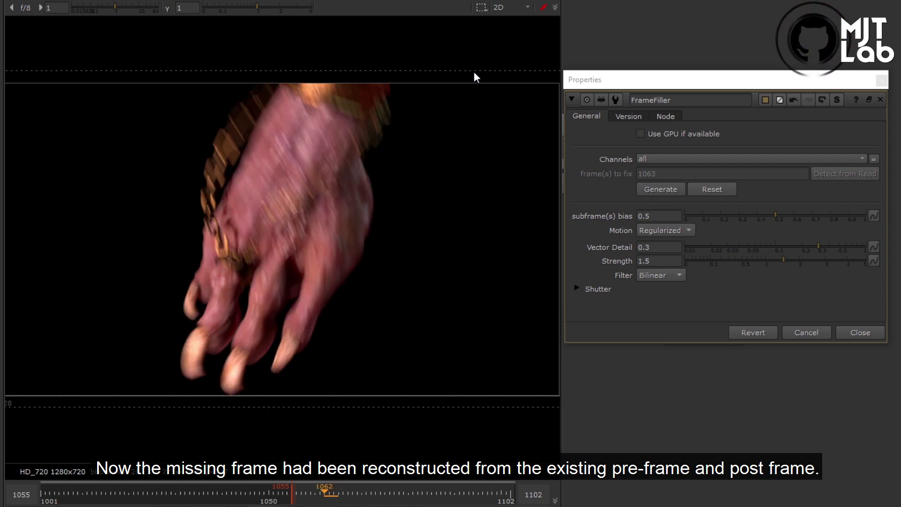
key("Right")
key("Right")
key("Left")
key("Left")
key("Right")
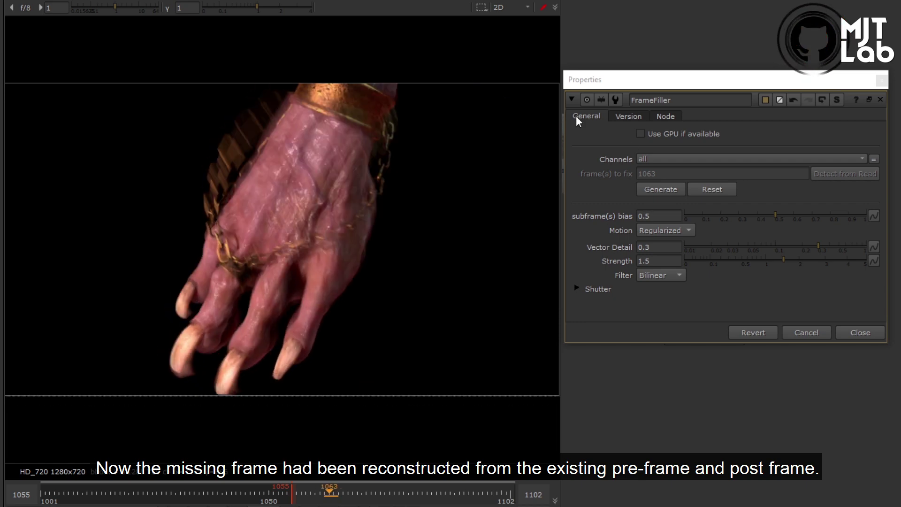
Reset the generated setup, extend the frames to fix to 1063,1070,1061,1051-1058,1072 and generate them.
left_click(717, 191)
left_click_drag(746, 80, 482, 68)
type(",")
mouse_move(416, 160)
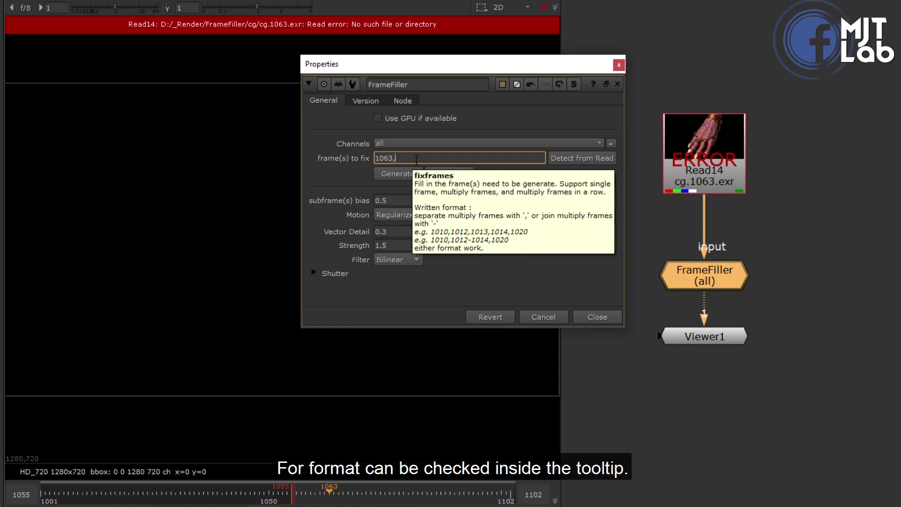
type("1")
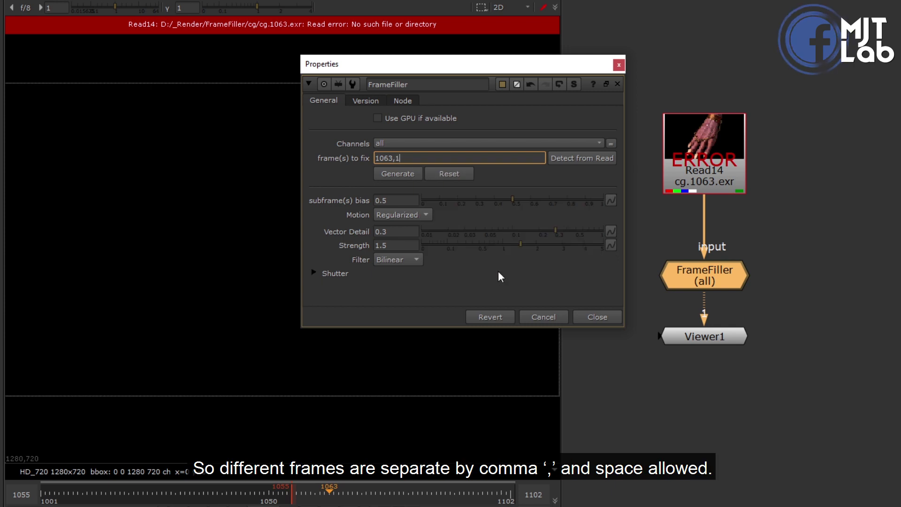
type("070,10")
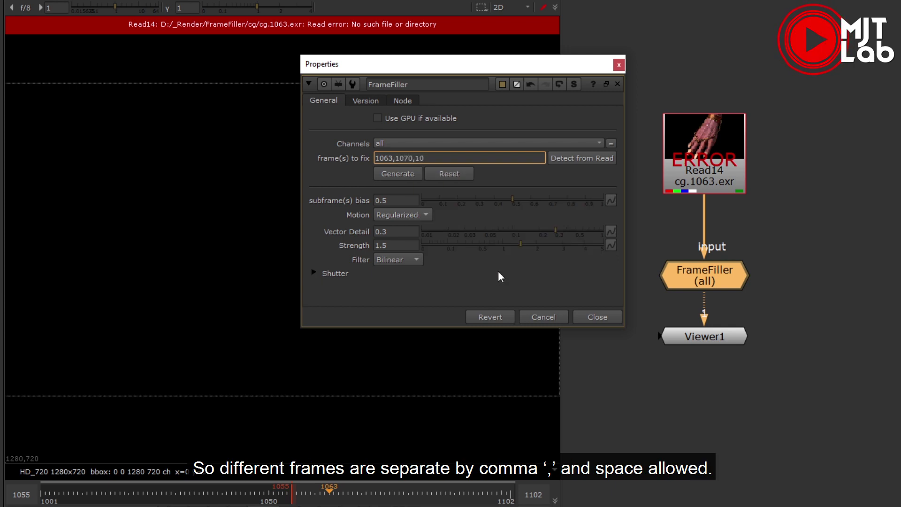
type("61,105")
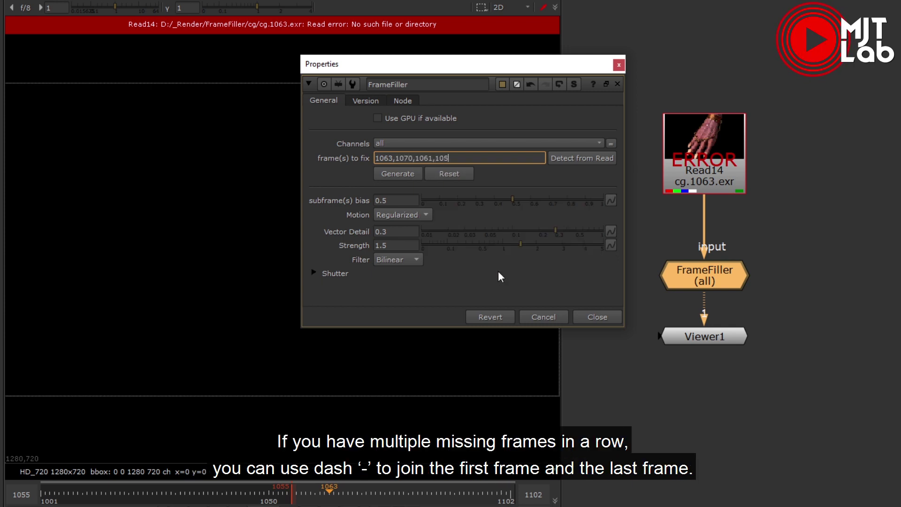
type("1-1058")
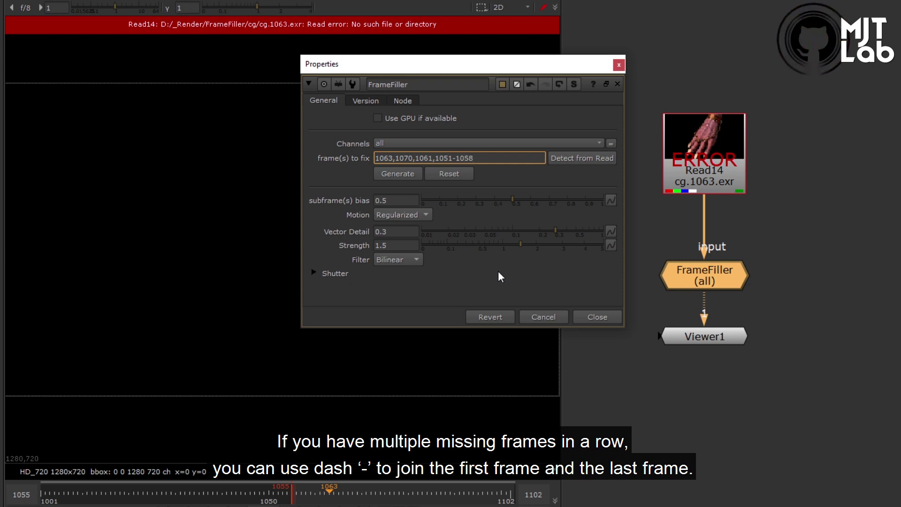
type(",1070")
key("BackSpace")
type("2")
left_click(408, 172)
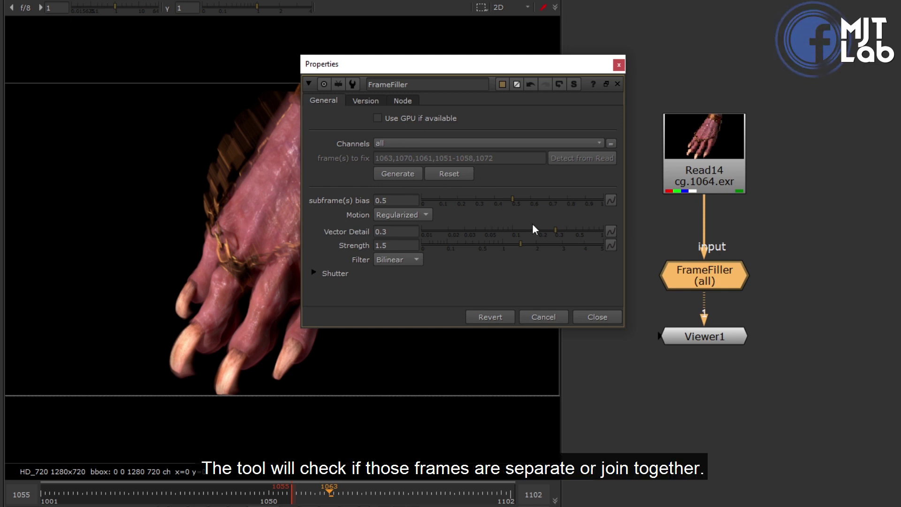
Reset FrameFiller again and shorten the frames to fix to 1063,1070,1061,1051.
left_click(450, 172)
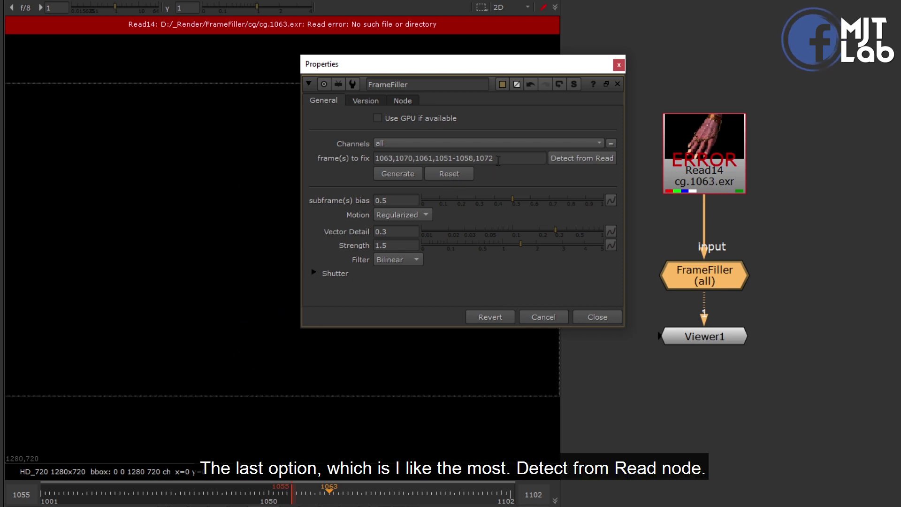
left_click_drag(498, 159, 342, 151)
left_click_drag(506, 158, 472, 158)
key("BackSpace")
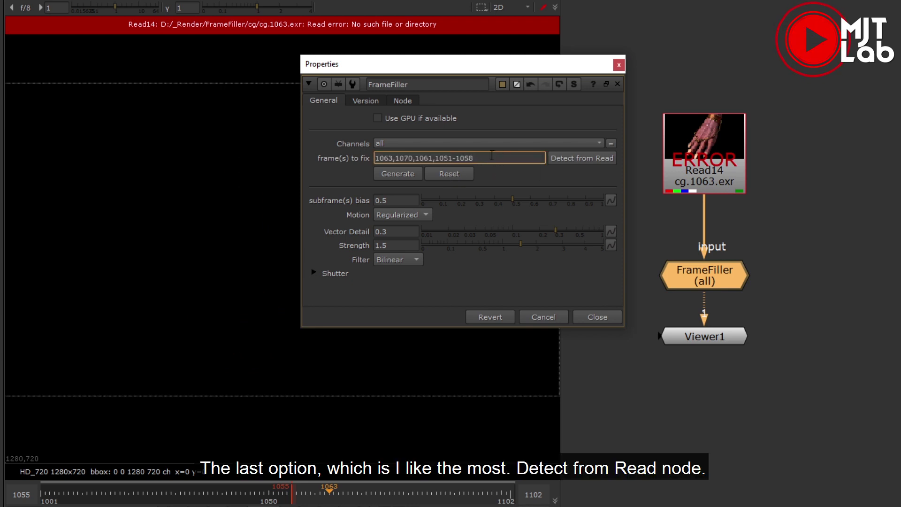
key("BackSpace")
key("BackSpace")
key("BackSpace")
key("BackSpace")
key("BackSpace")
left_click(755, 187)
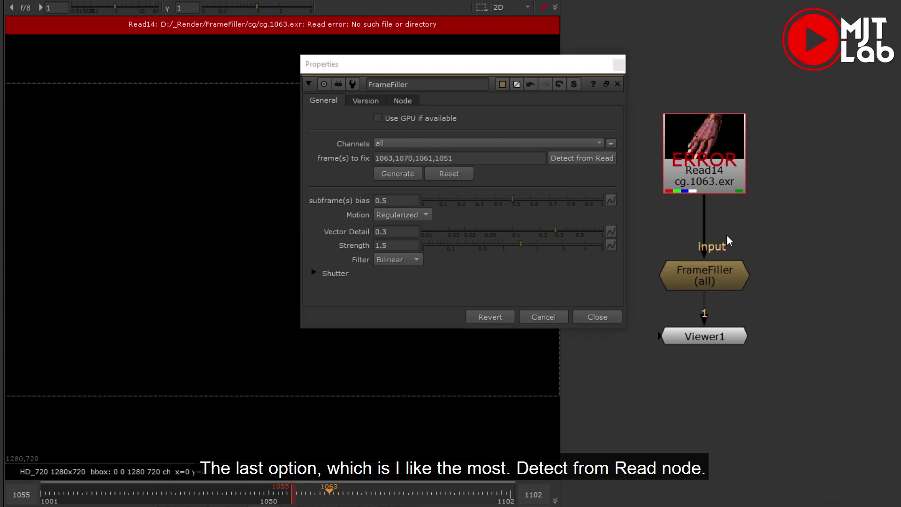
Fill in the frames to fix by detecting the missing ones from the connected Read node, and generate the replacements.
left_click_drag(704, 170, 717, 146)
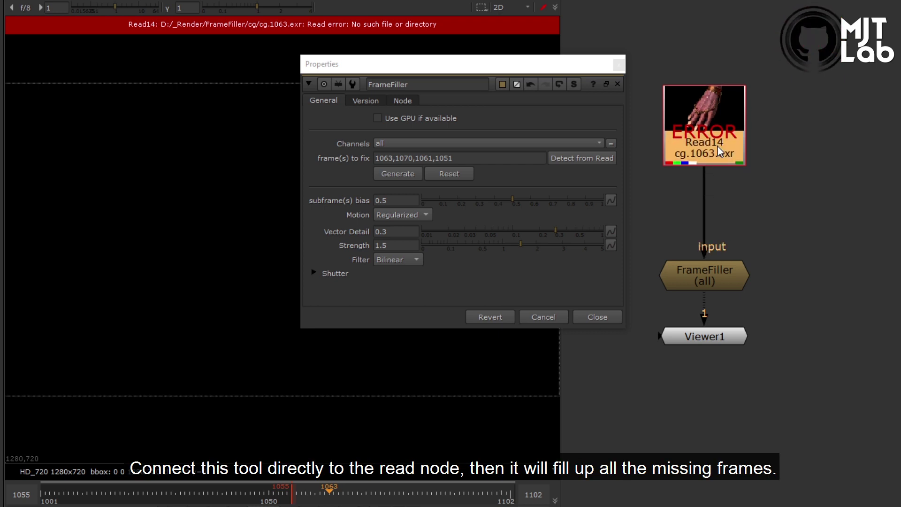
left_click(578, 158)
left_click_drag(495, 159, 333, 153)
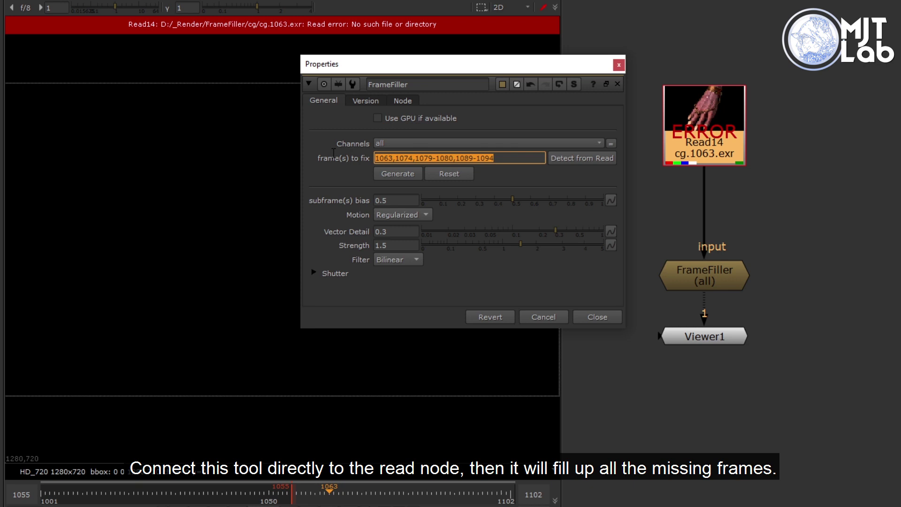
left_click(407, 173)
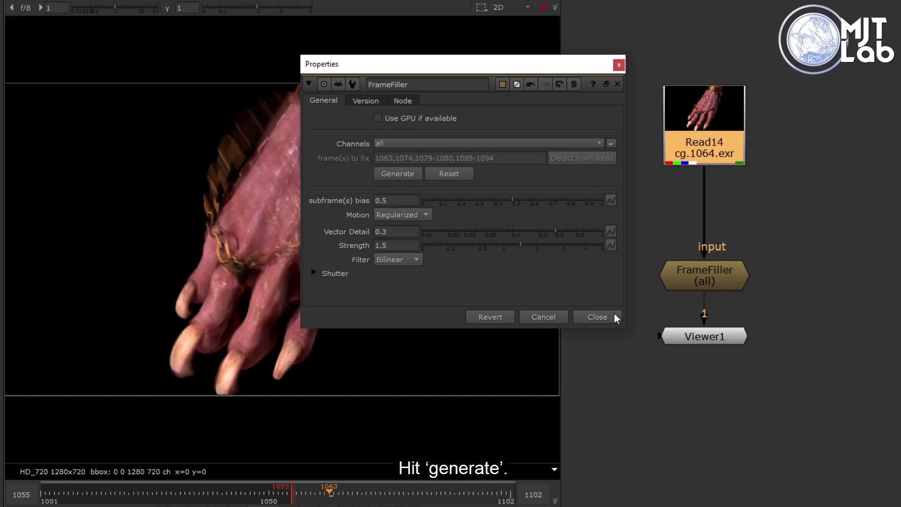
left_click(613, 315)
Scrub through the repaired render and return to the reconstructed frame 1063.
left_click(312, 506)
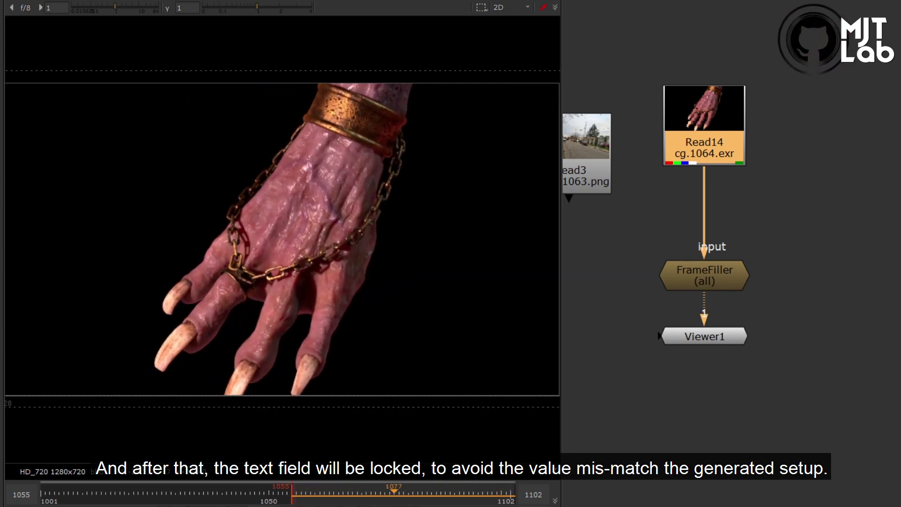
left_click_drag(301, 497, 324, 496)
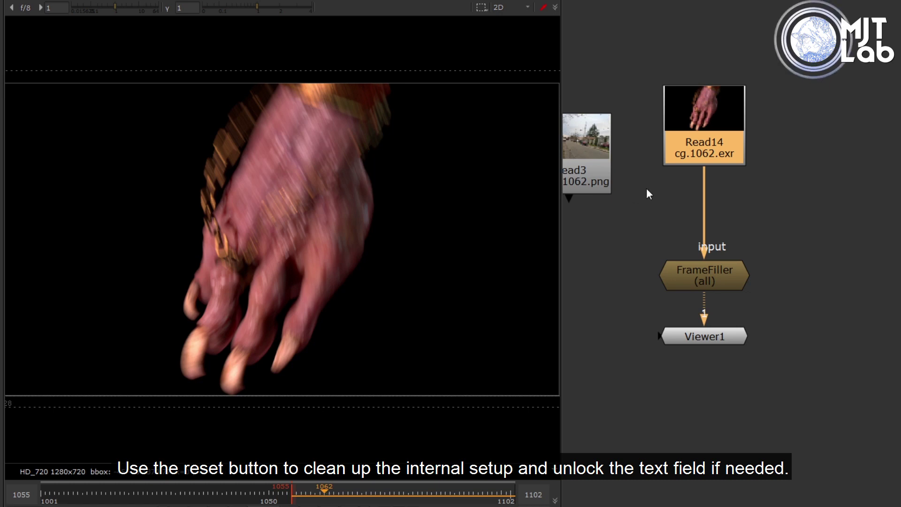
key("Right")
Reopen the FrameFiller properties beside the image and compare the motion blur of frame 1063 with its adjacent frames.
double_click(710, 272)
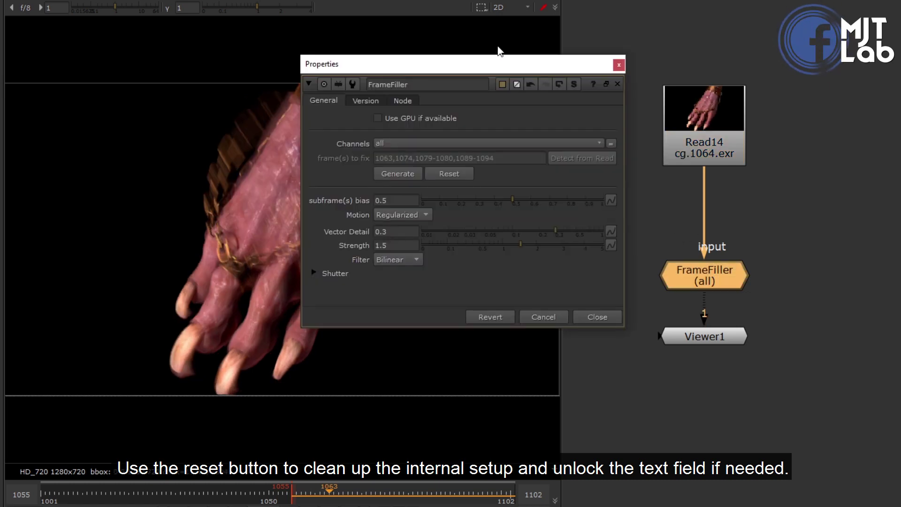
left_click_drag(501, 65, 682, 36)
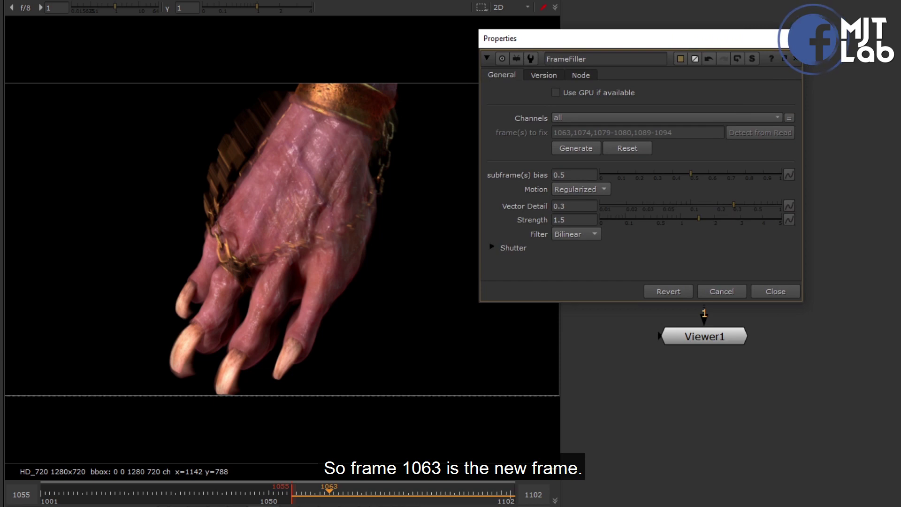
key("Left")
key("Right")
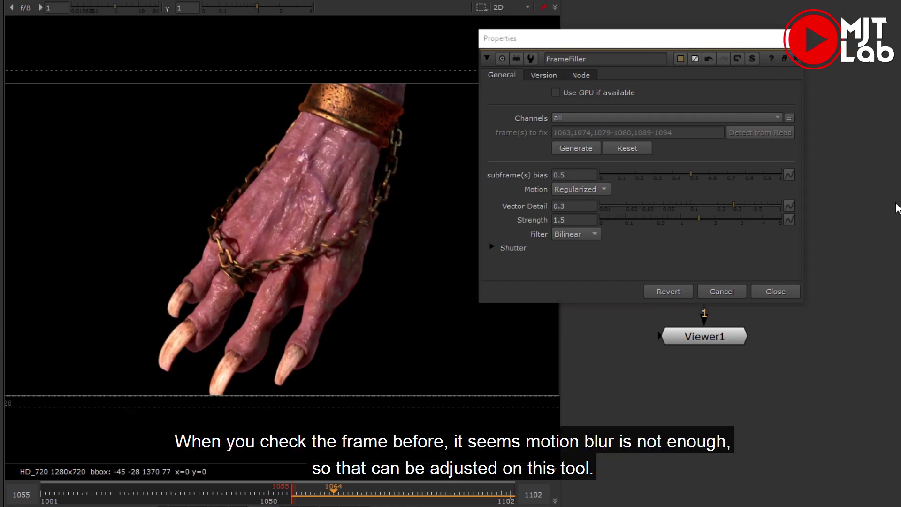
key("Left")
key("Right")
key("Left")
key("Right")
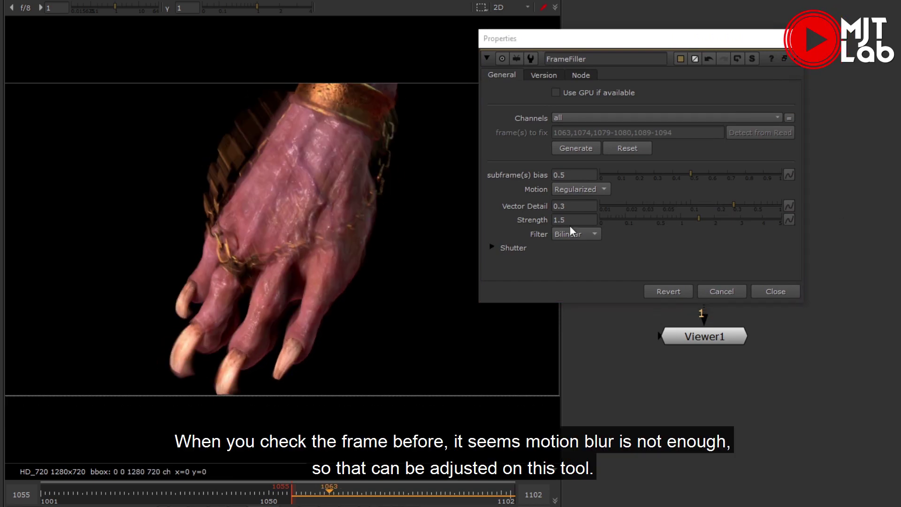
Enable motion blur on the generated frames by setting Shutter Time to 0.5 and Shutter Samples to 10.
left_click(493, 246)
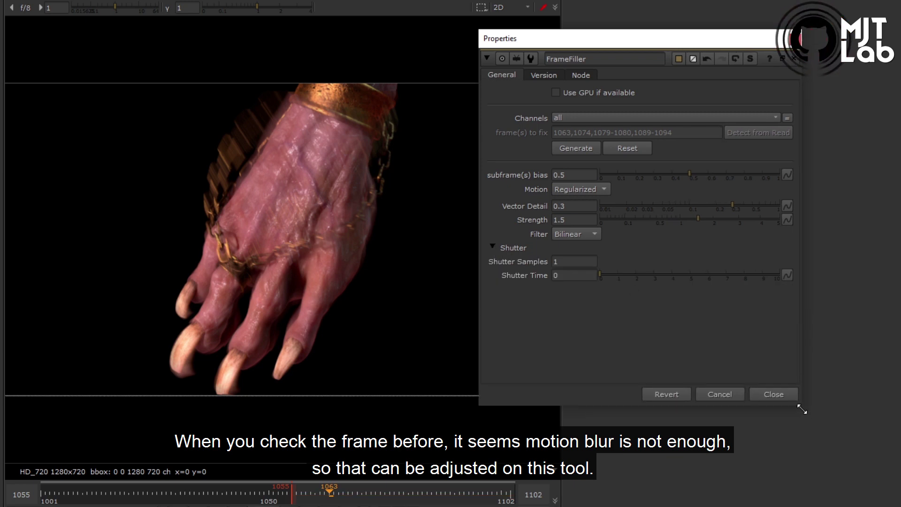
left_click(573, 275)
type("0.5")
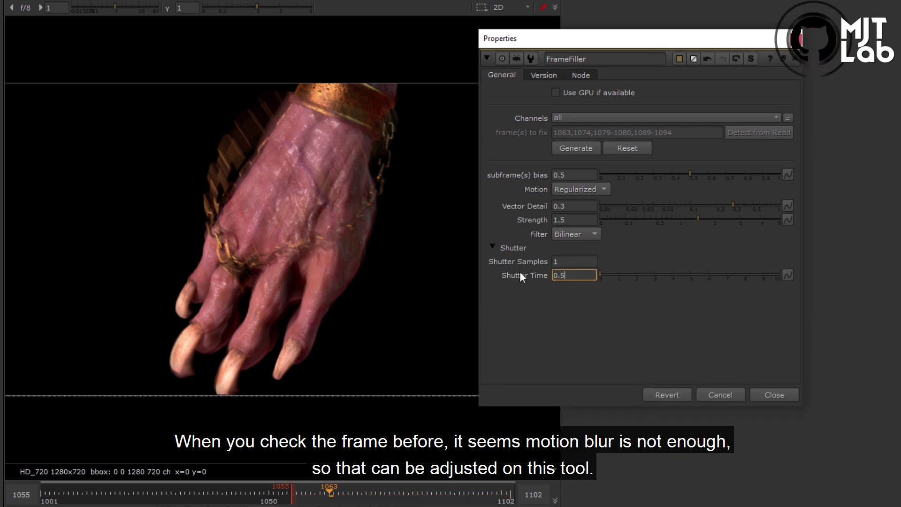
key("Return")
left_click(576, 261)
type("10")
key("Return")
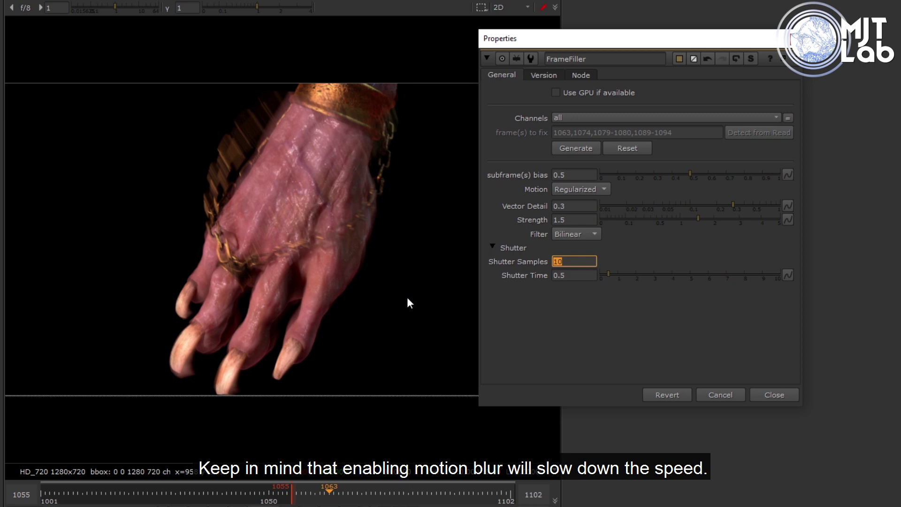
Compare the motion blur and shape of frame 1063 with frames 1062 and 1064.
left_click(404, 296)
key("Left")
key("Right")
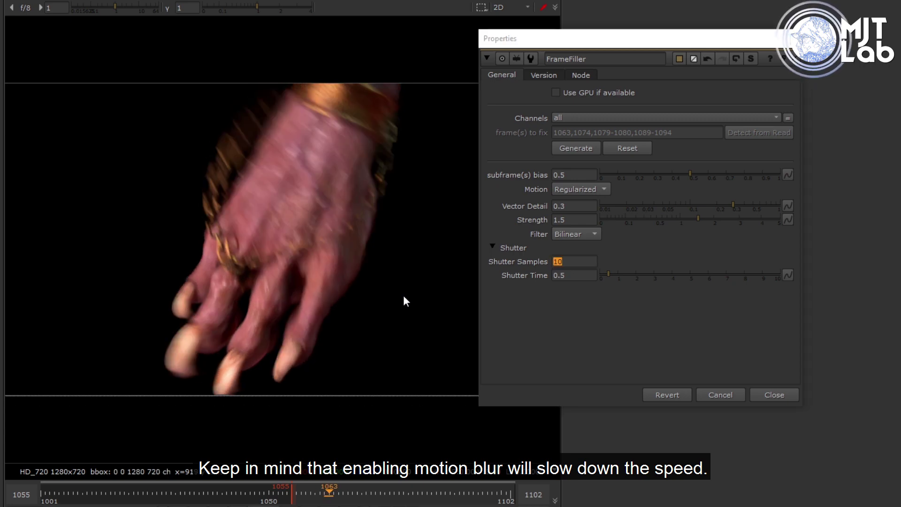
key("Left")
key("Right")
key("Right")
key("Left")
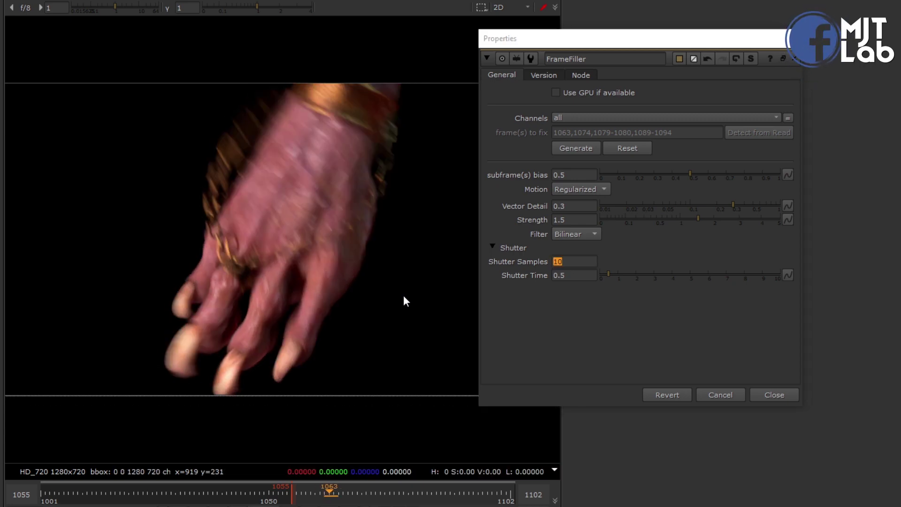
key("Right")
key("Left")
key("Right")
key("Left")
key("Right")
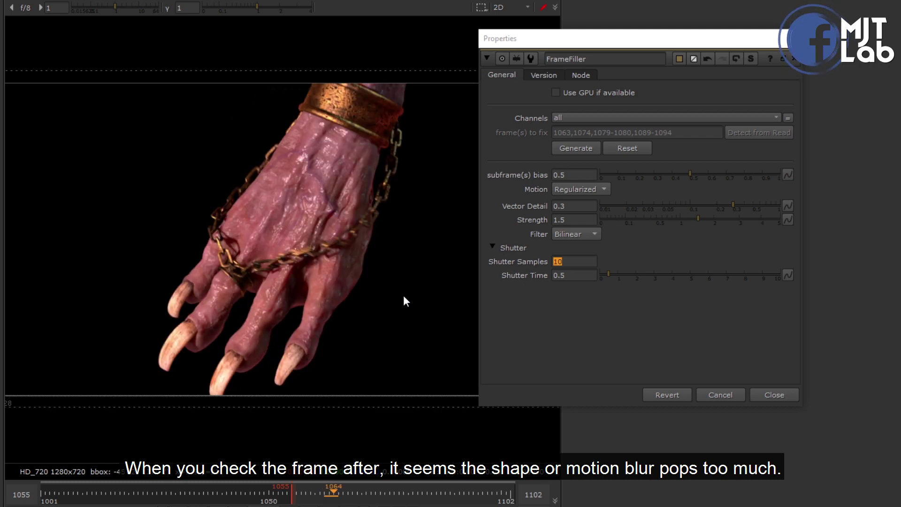
key("Left")
key("Right")
key("Left")
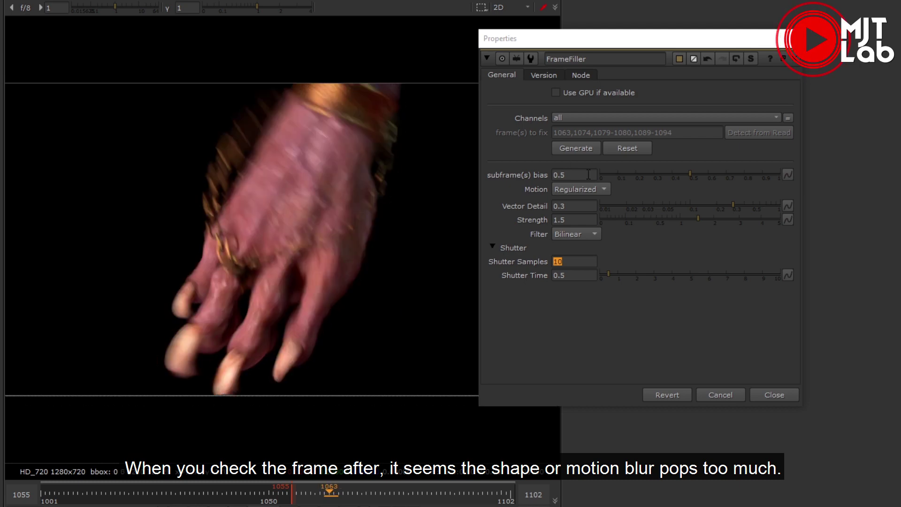
Set Shutter Samples to 1.
double_click(572, 262)
type("1")
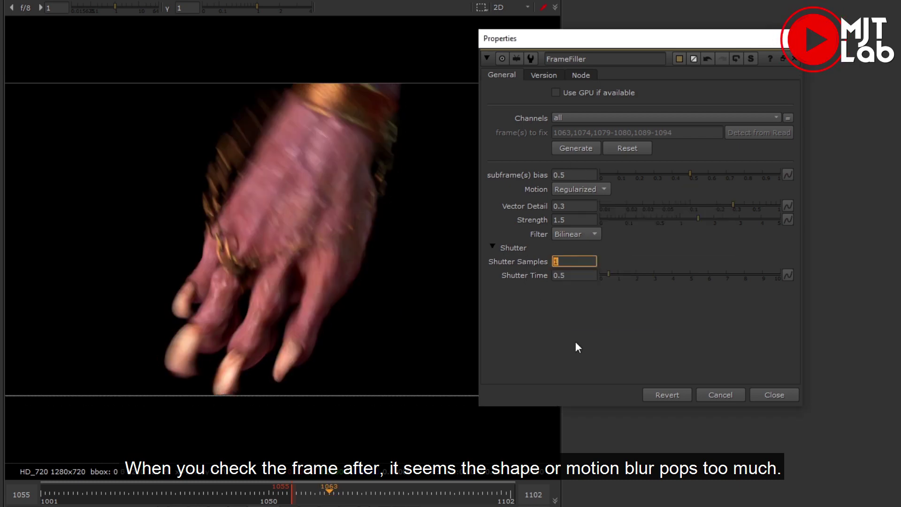
key("Return")
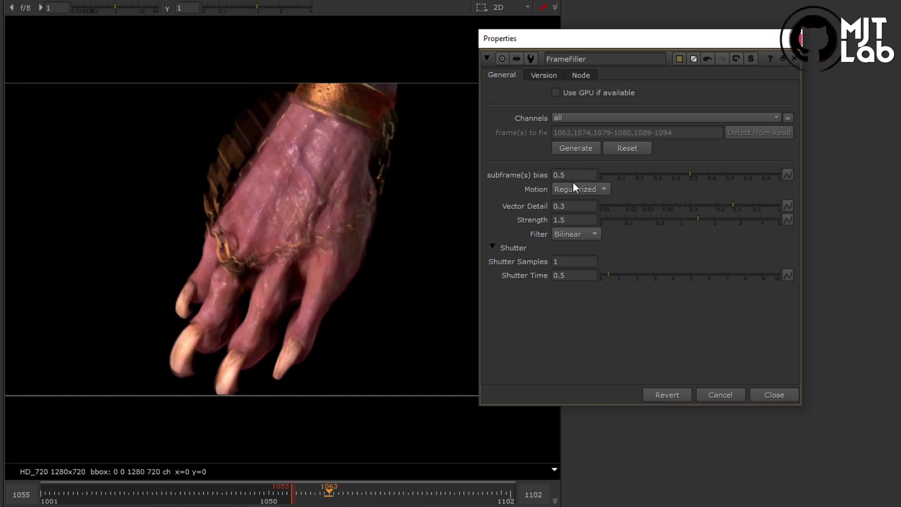
Bias the generated frame fully to the pre-frame with a subframe(s) bias of 0, and compare it with its adjacent frames.
left_click_drag(573, 175, 508, 174)
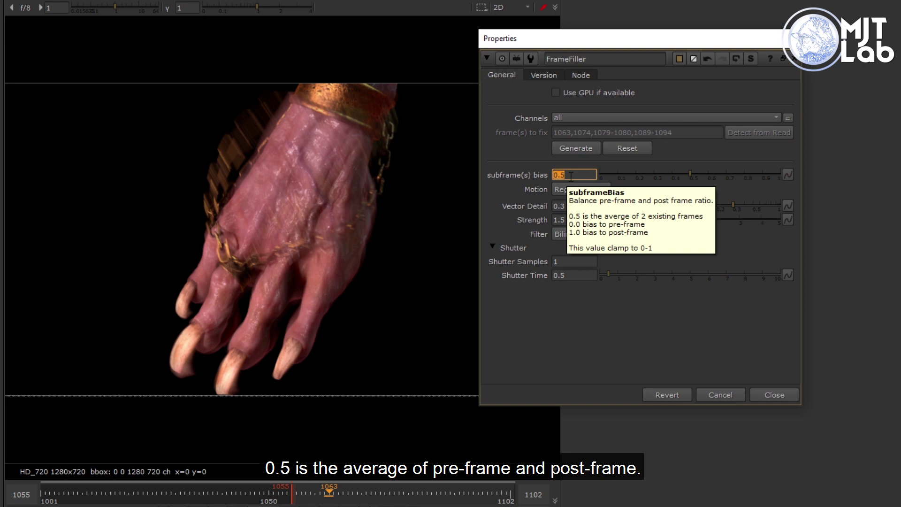
type("0")
key("Return")
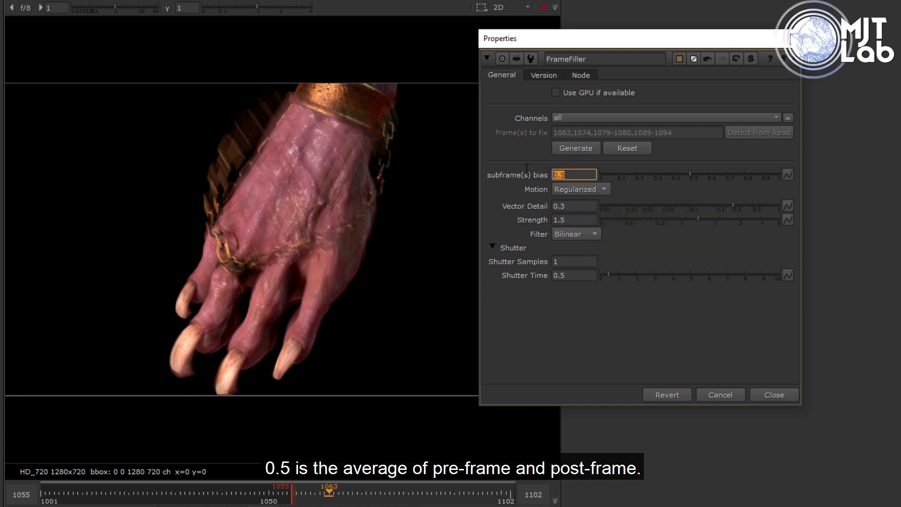
key("Right")
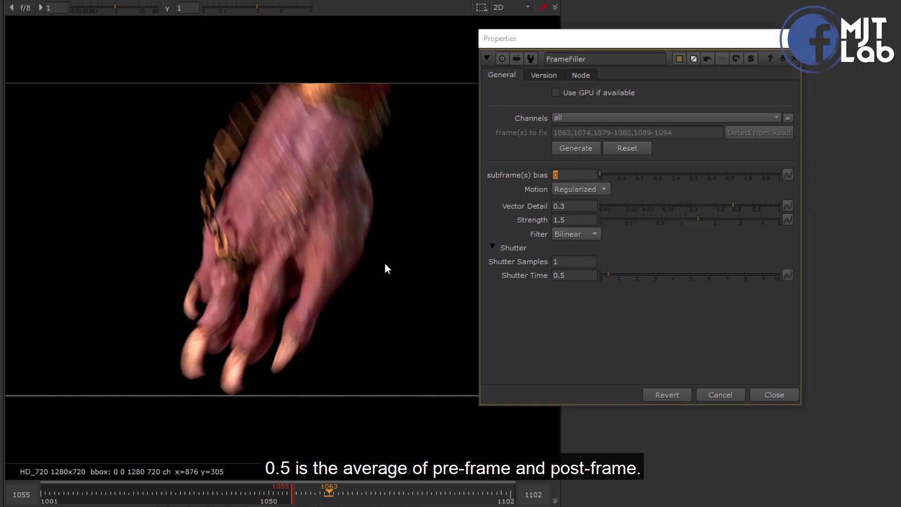
key("Left")
key("Right")
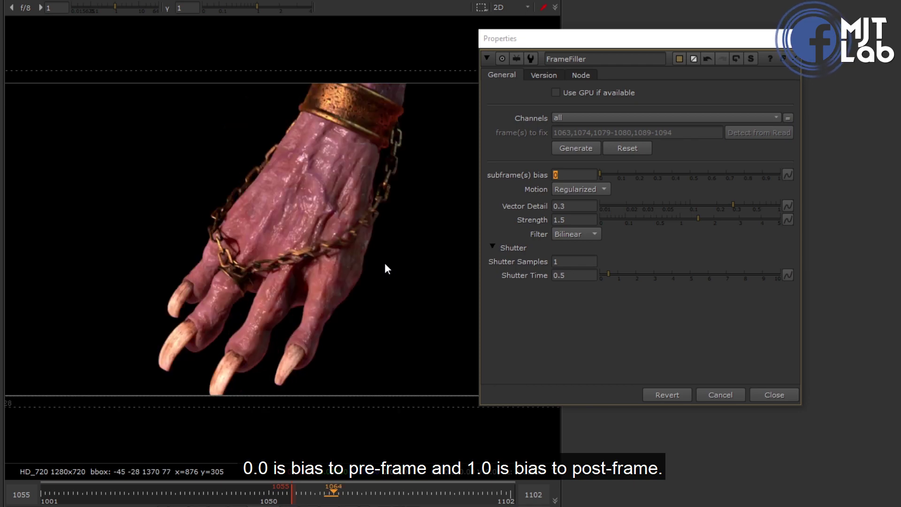
key("Left")
Bias frame 1063 fully to the post-frame by setting the subframe(s) bias to 1.
double_click(576, 172)
type("1")
key("Return")
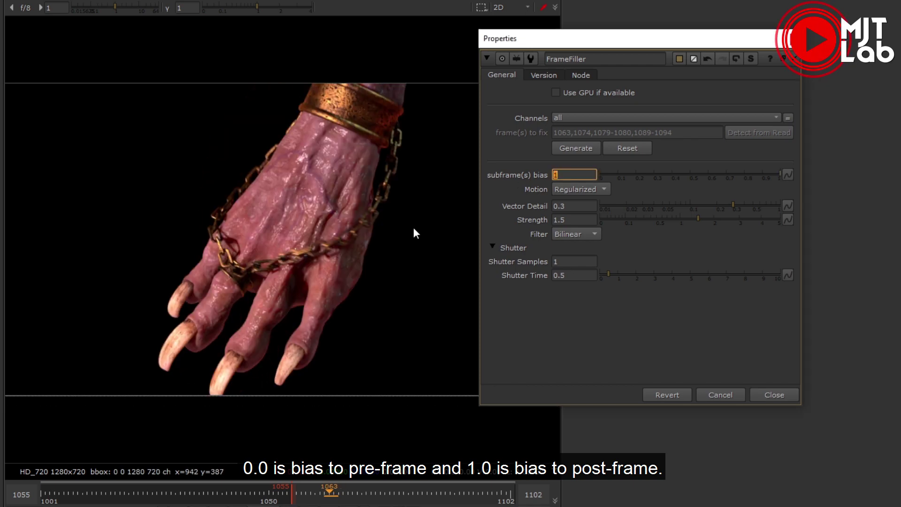
Step between frames 1062, 1063 and 1064 to examine how the post-frame bias affects the generated frame.
key("Left")
key("Right")
key("Left")
key("Right")
key("Right")
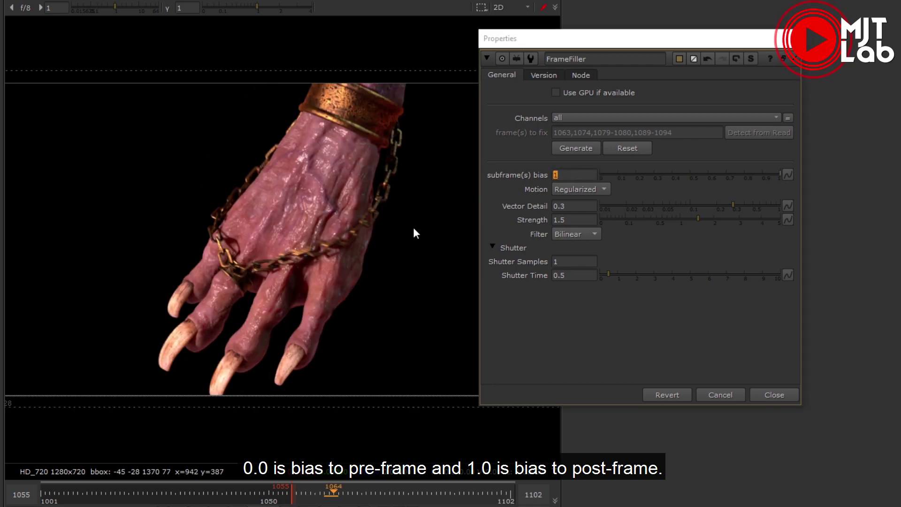
key("Left")
key("Left")
key("Right")
key("Right")
key("Left")
Set the subframe(s) bias back to 0.5 and Shutter Samples back to 10.
type("0.5")
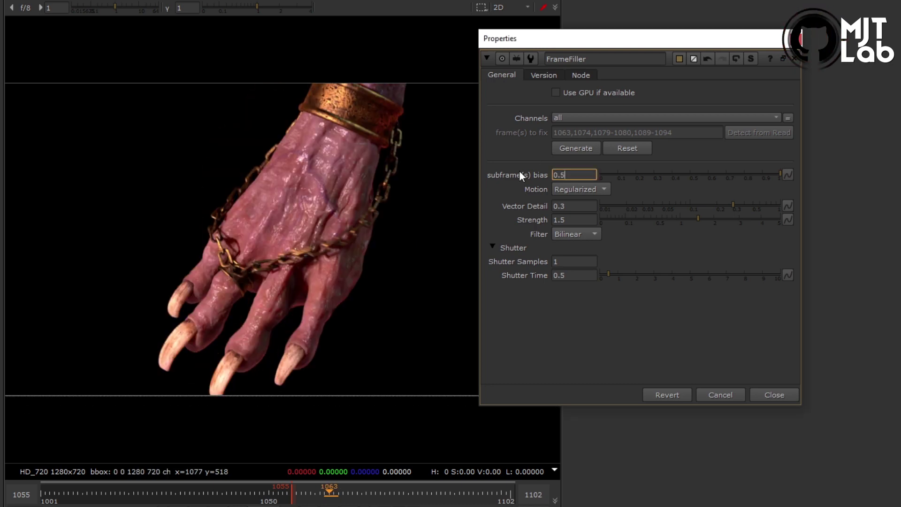
key("Return")
left_click(575, 261)
type("0")
key("Return")
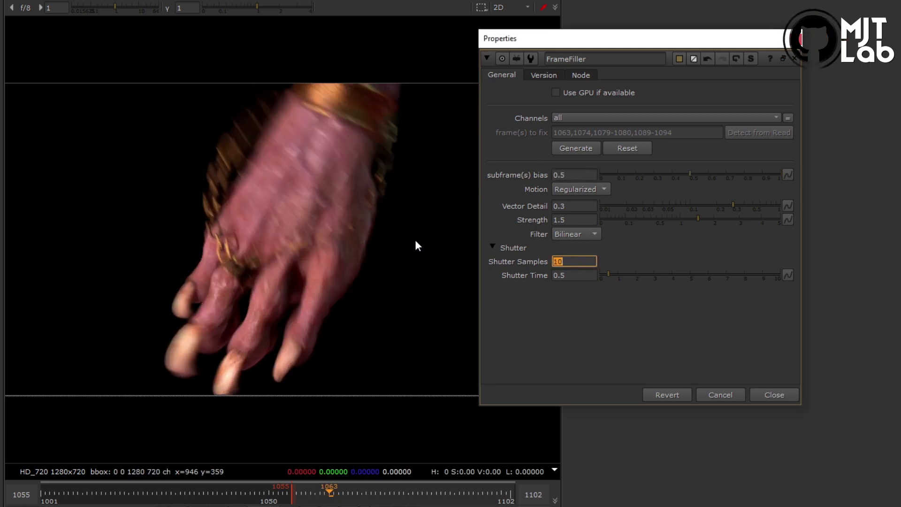
Check the transition between frames 1063 and 1064, and set the subframe(s) bias to 0.8.
key("Right")
key("Left")
key("Right")
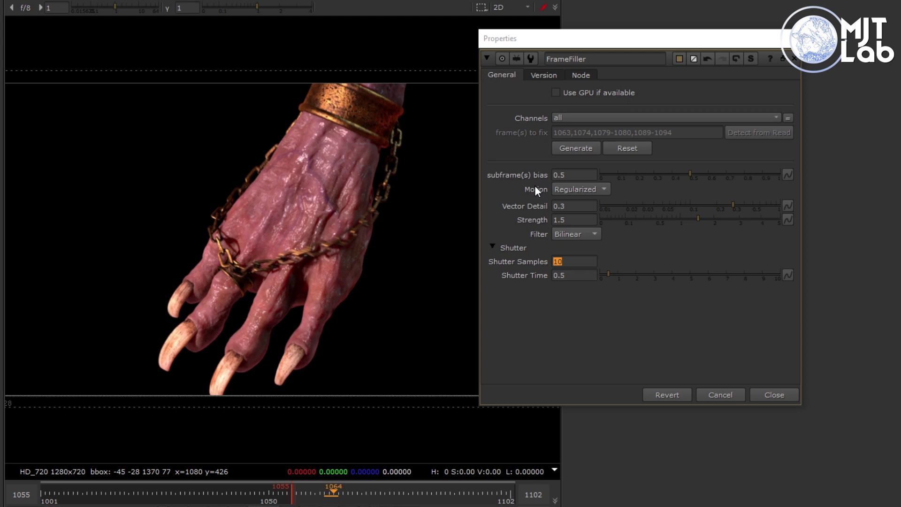
key("Left")
double_click(563, 175)
type("8")
key("Return")
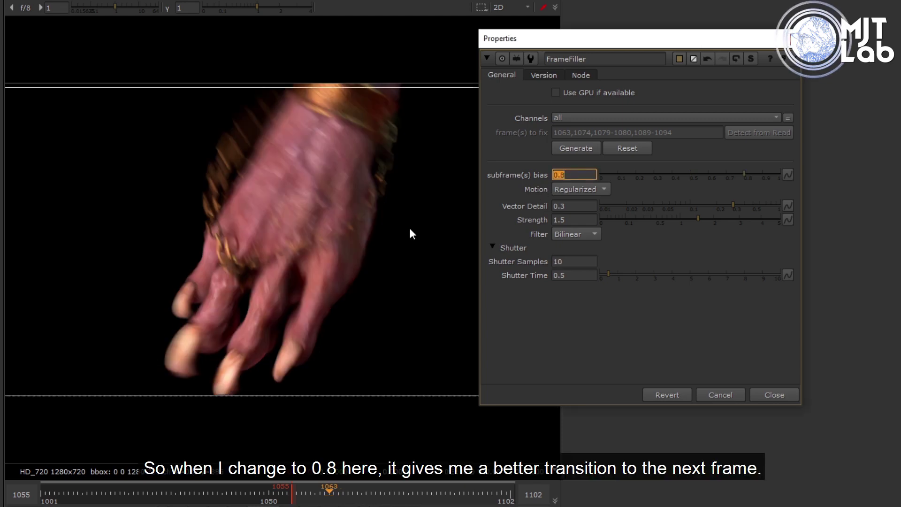
key("Left")
key("Right")
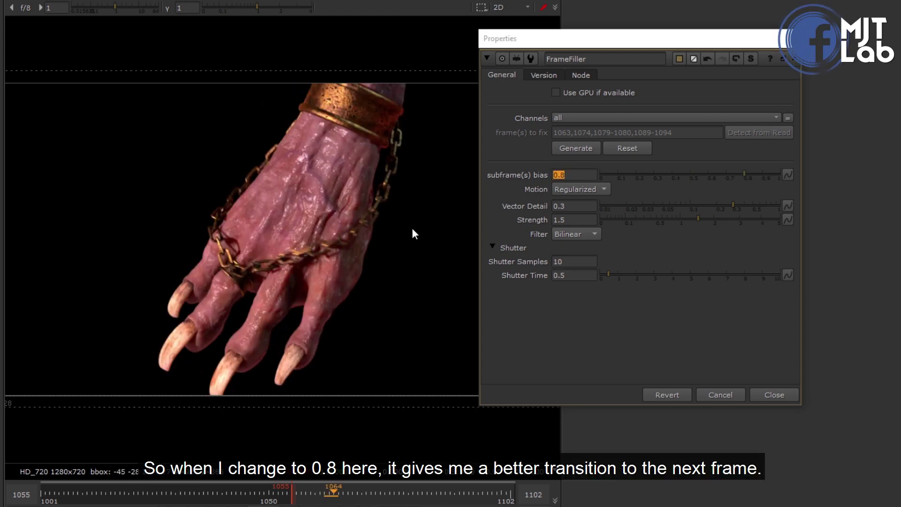
Raise the subframe(s) bias to 0.9 and compare frame 1063 with the frames on either side.
key("Up")
left_click(420, 234)
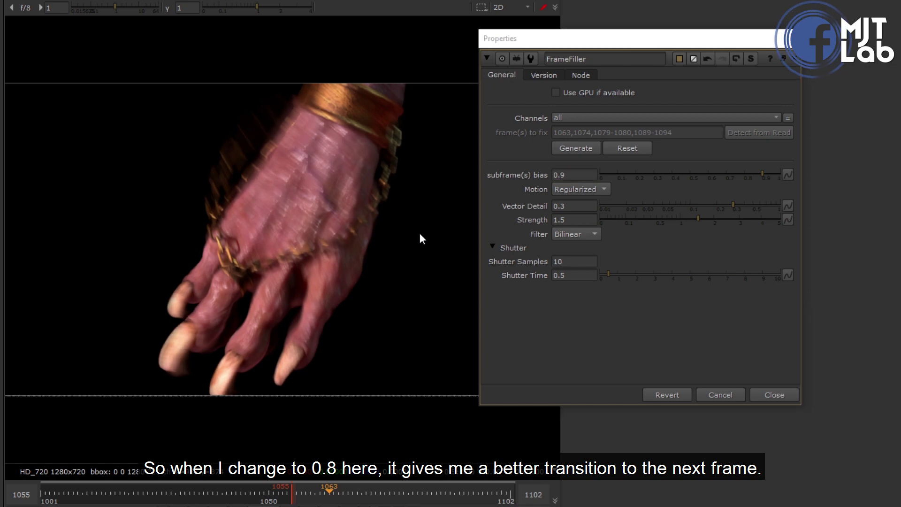
key("Left")
key("Right")
key("Right")
key("Left")
key("Left")
key("Right")
key("Left")
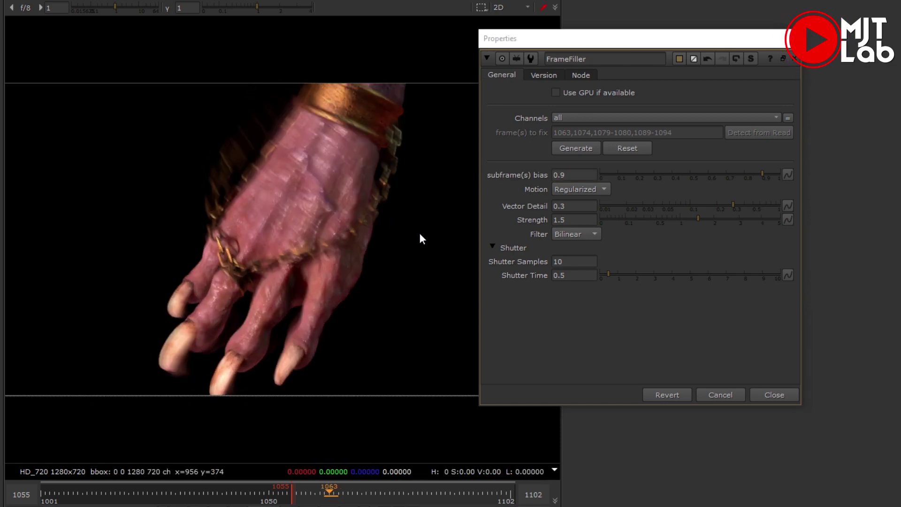
Try the Local motion method, restore Regularized, and close the FrameFiller properties.
left_click(591, 194)
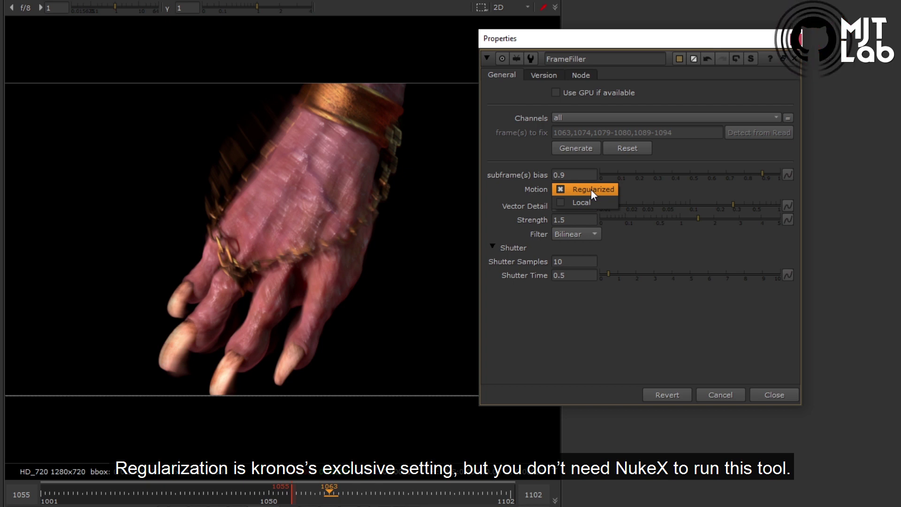
left_click(592, 203)
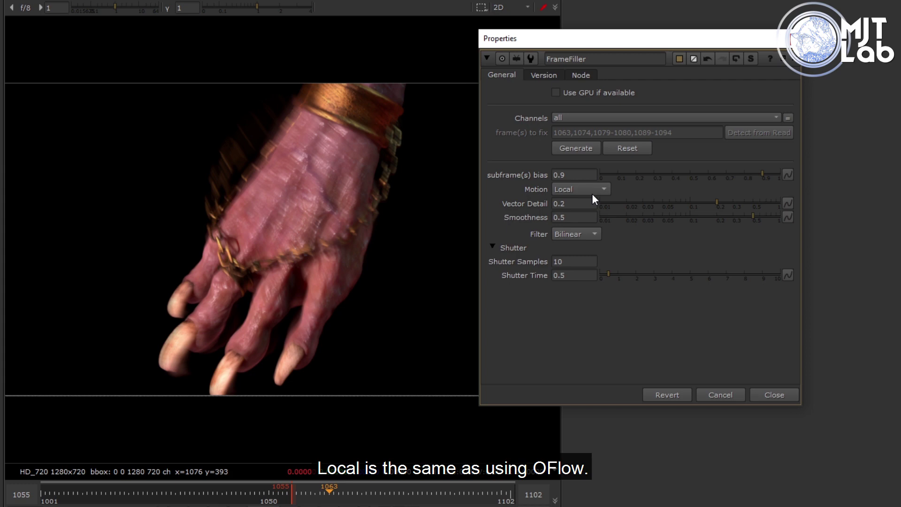
left_click(592, 189)
left_click(595, 176)
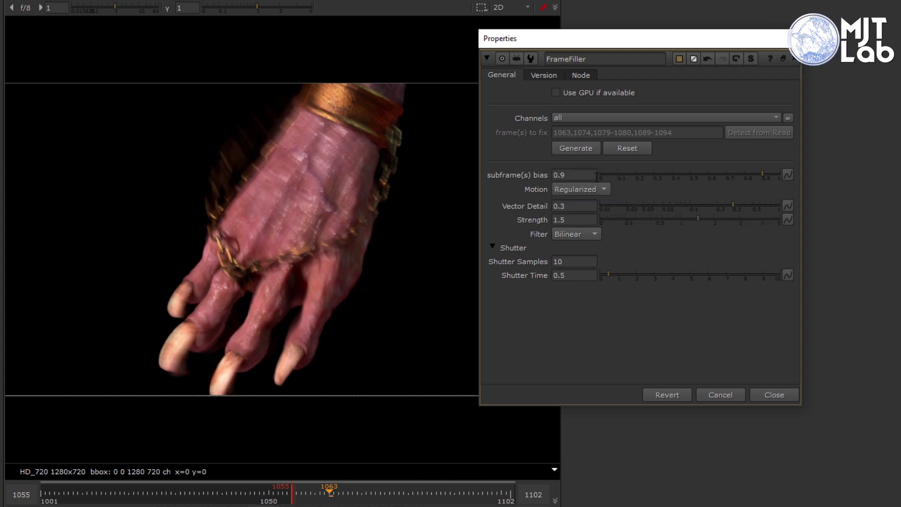
left_click(773, 395)
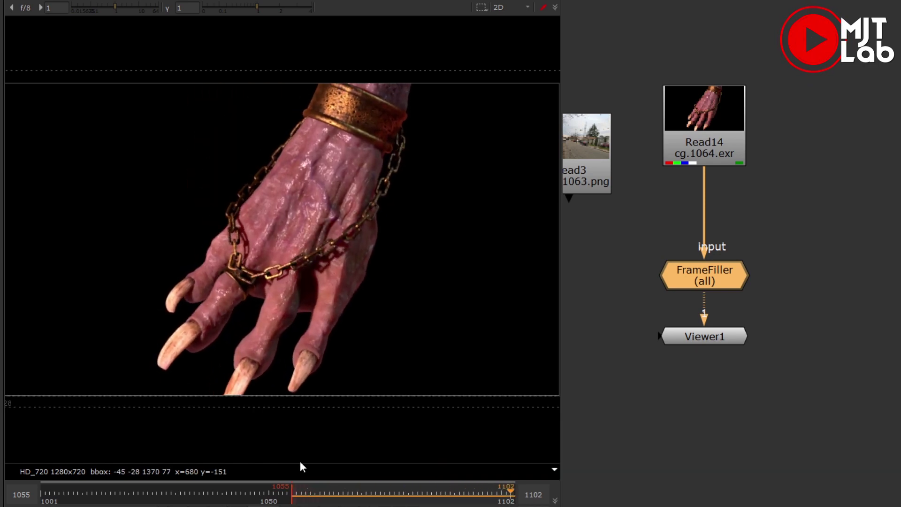
Reopen the FrameFiller properties and play frames 1084 to 1098 zoomed in on the hand to inspect the filled frames.
double_click(723, 278)
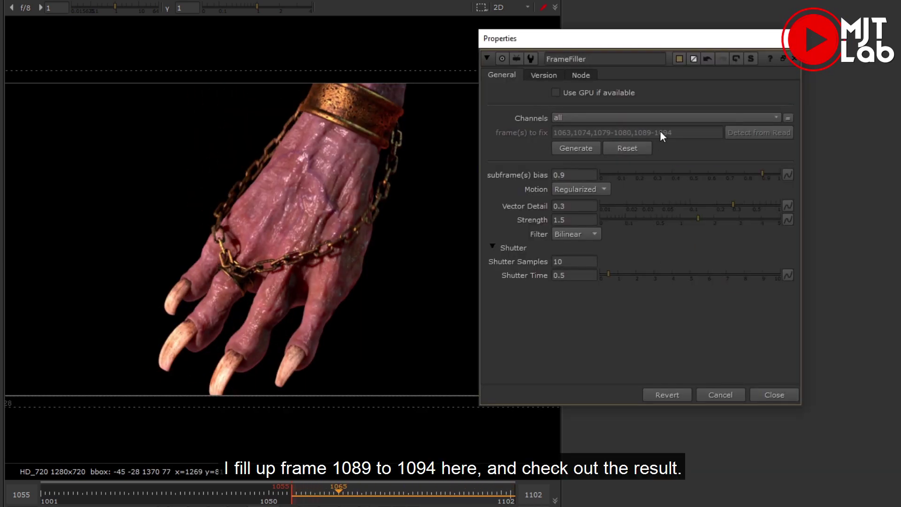
left_click_drag(493, 491, 429, 498)
scroll(343, 223, "up", 5)
left_click(493, 493)
key("o")
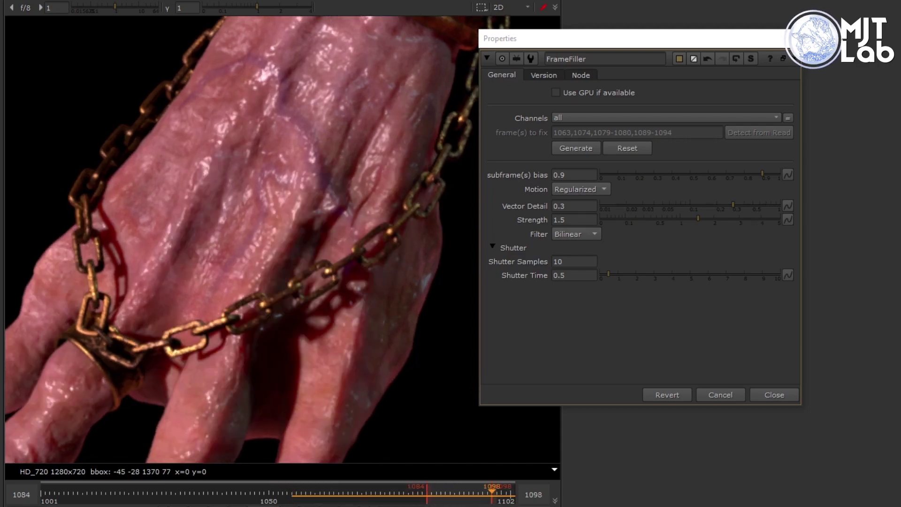
key("l")
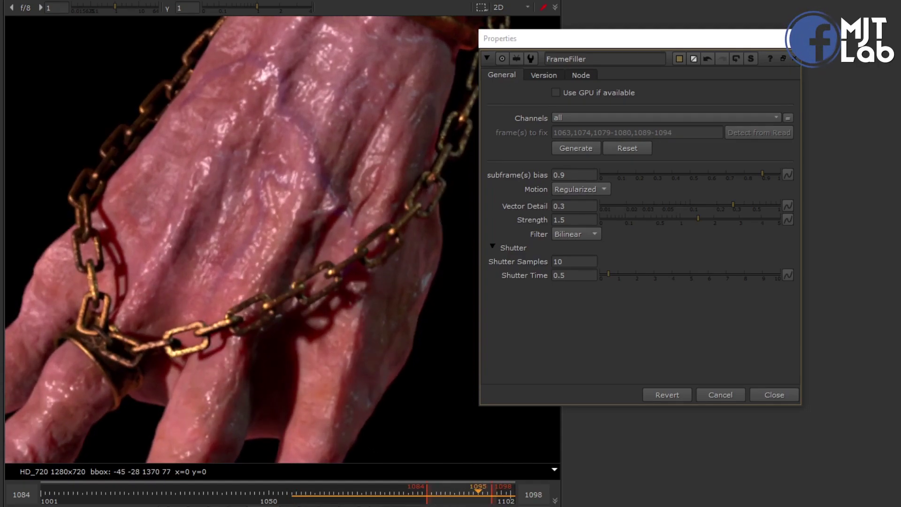
key("k")
Restore the playback range to 1055–1102 with the whole image in view, and close the FrameFiller properties.
scroll(326, 265, "down", 6)
scroll(338, 305, "up", 3)
key("f")
left_click(340, 497)
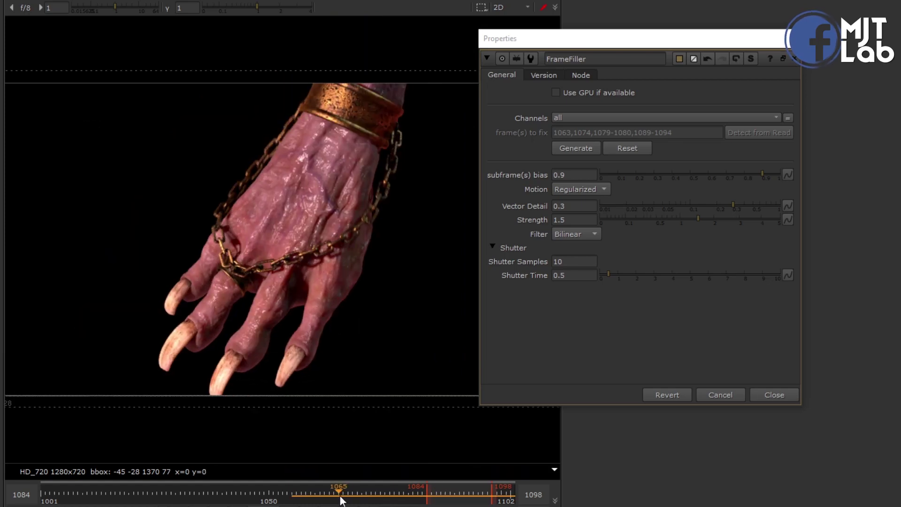
left_click_drag(340, 497, 295, 498)
left_click(753, 394)
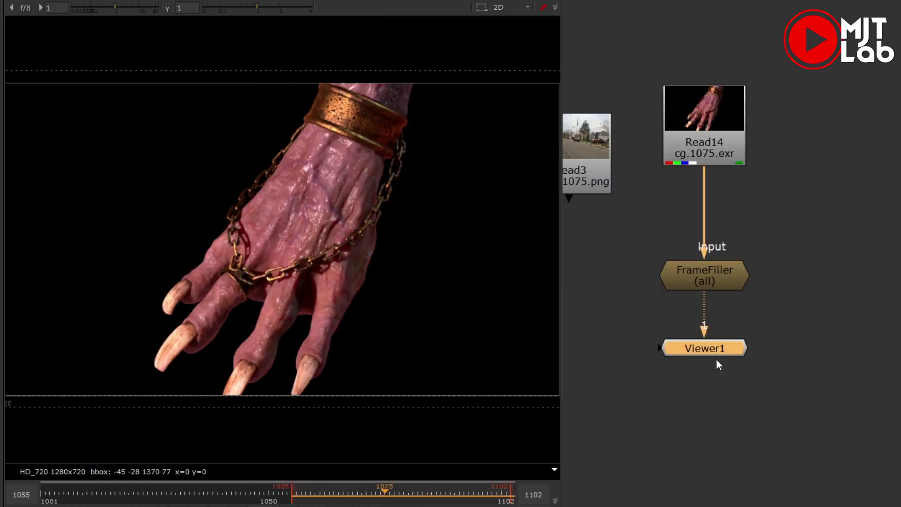
Add a LayerContactSheet node to Read14, view it, and turn on Show layer names.
key("Tab")
type("lay")
key("Return")
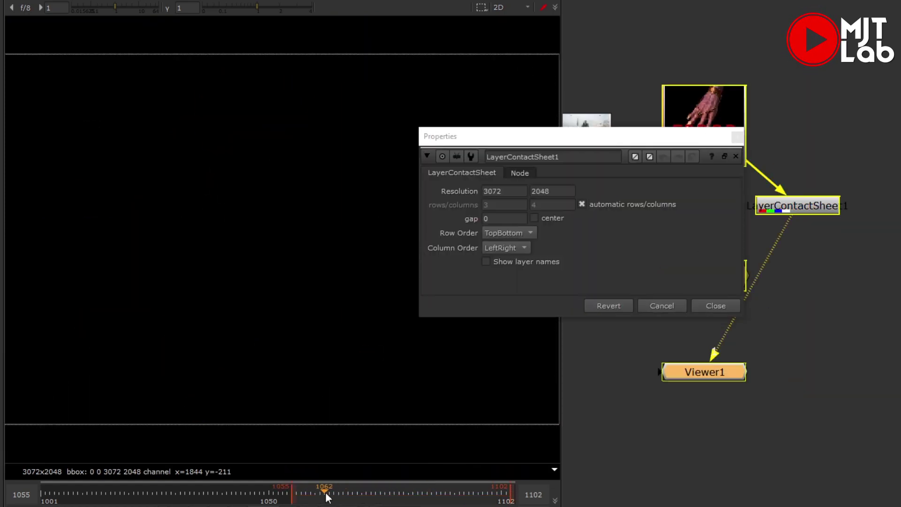
left_click(713, 309)
double_click(793, 211)
left_click(486, 262)
left_click(709, 310)
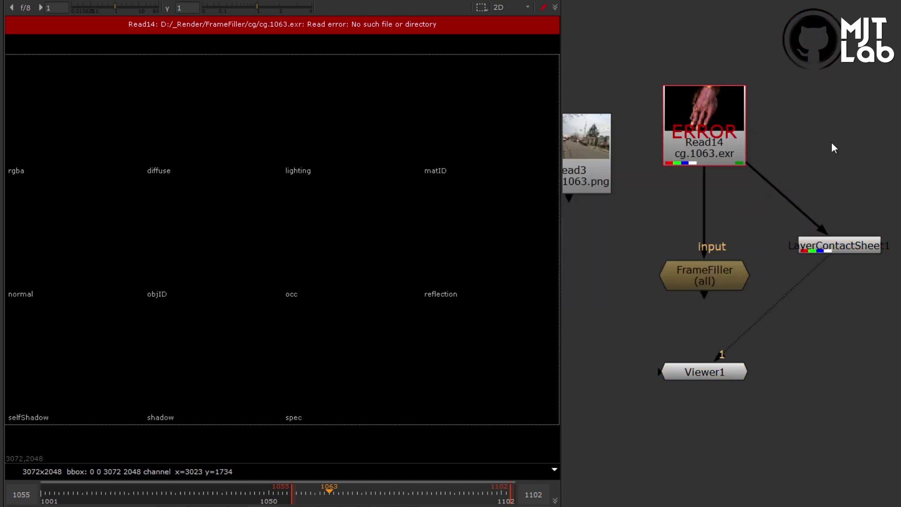
Compare the layers of the missing frame 1063 with those of its adjacent frames in the contact sheet.
key("Left")
key("Right")
key("Left")
key("Right")
key("Right")
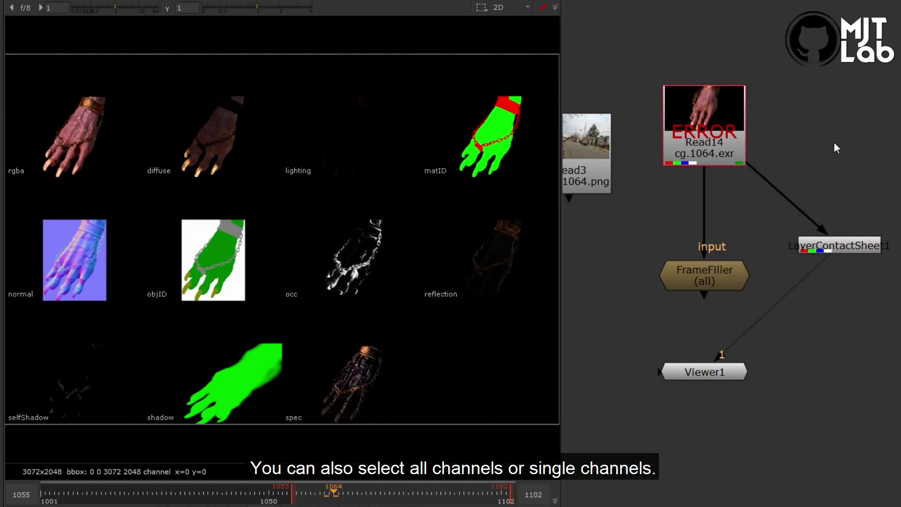
key("Left")
Set FrameFiller's channels to rgba and compare the contact sheet layers of frame 1063 with those of frames 1062 and 1064.
double_click(713, 278)
left_click_drag(741, 59, 668, 72)
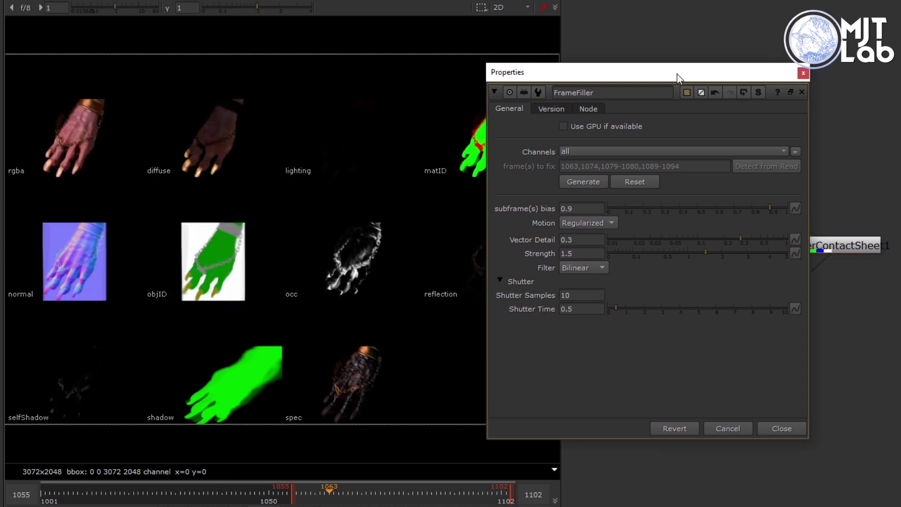
left_click(580, 151)
left_click(591, 202)
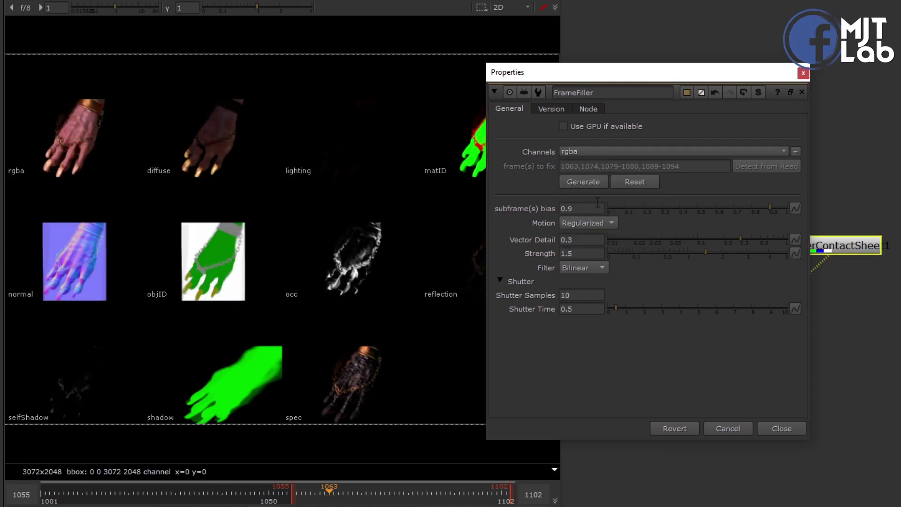
key("Left")
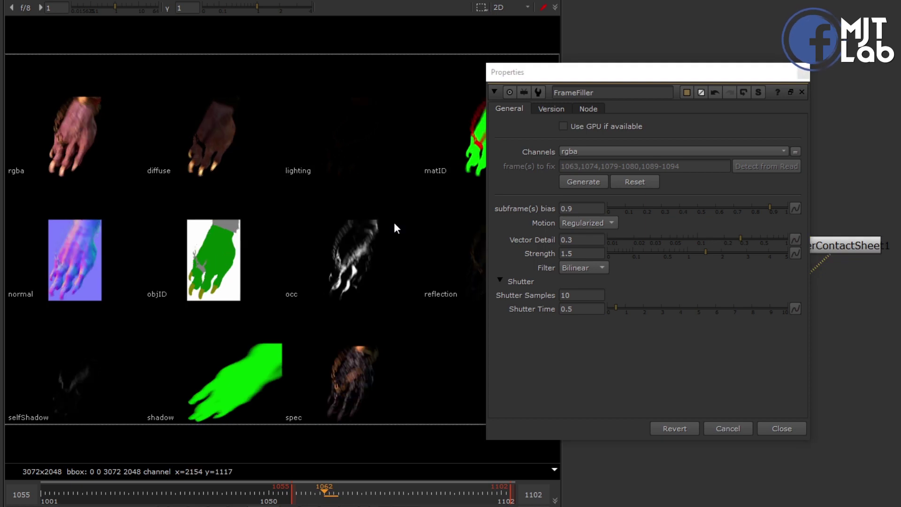
key("Right")
key("Right")
key("Left")
key("Left")
key("Right")
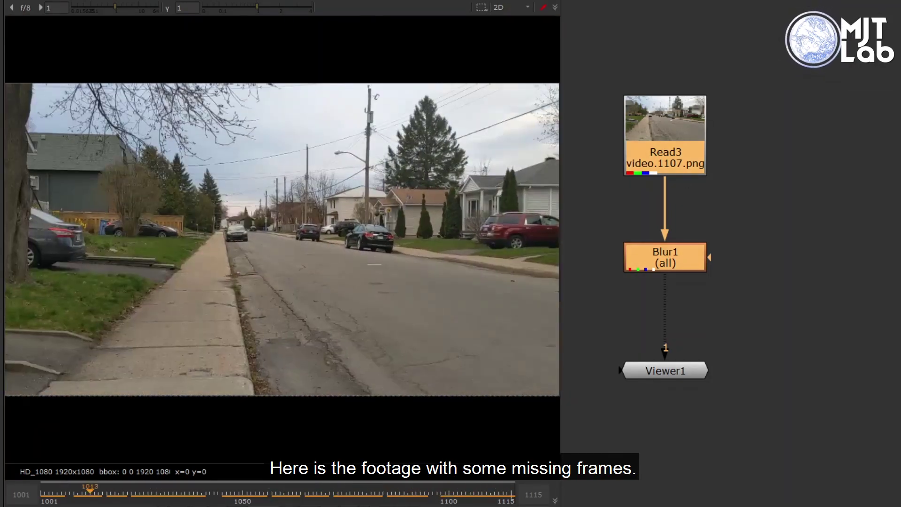
Move Read3 and Blur1 up in the video footage's node graph and insert a FrameFiller node between Blur1 and Viewer1.
left_click_drag(788, 54, 558, 354)
left_click_drag(692, 256, 693, 234)
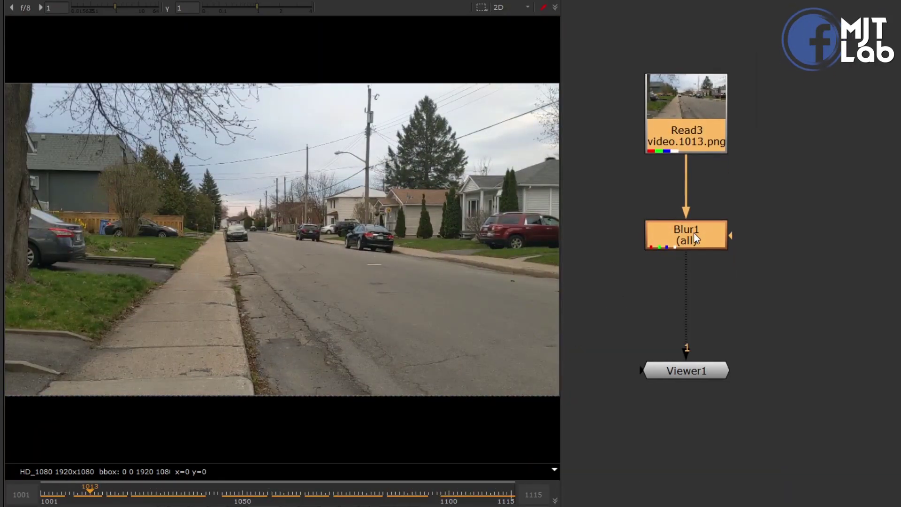
left_click_drag(765, 199, 668, 252)
key("Tab")
type("frame")
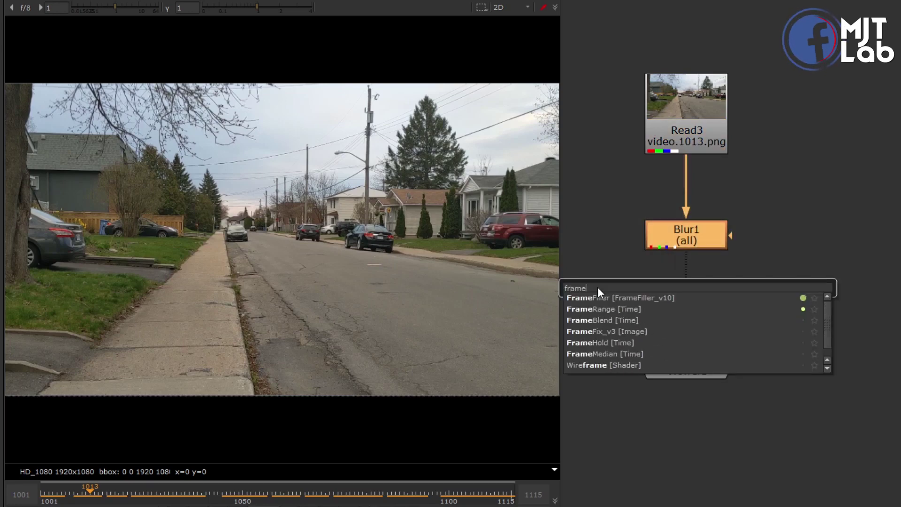
key("Return")
left_click(712, 415)
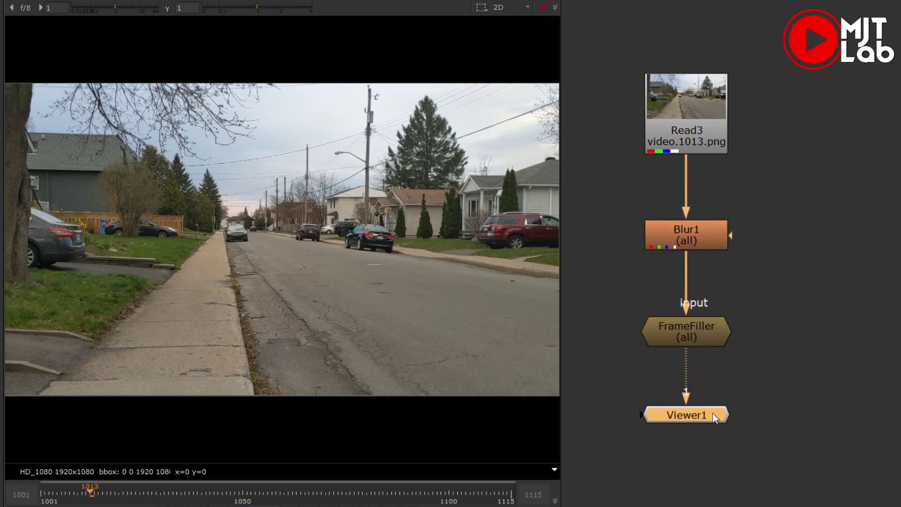
Open the new FrameFiller's properties and try to detect the missing frames with Blur1 between it and the Read node.
double_click(714, 335)
left_click_drag(711, 66, 441, 66)
left_click(491, 163)
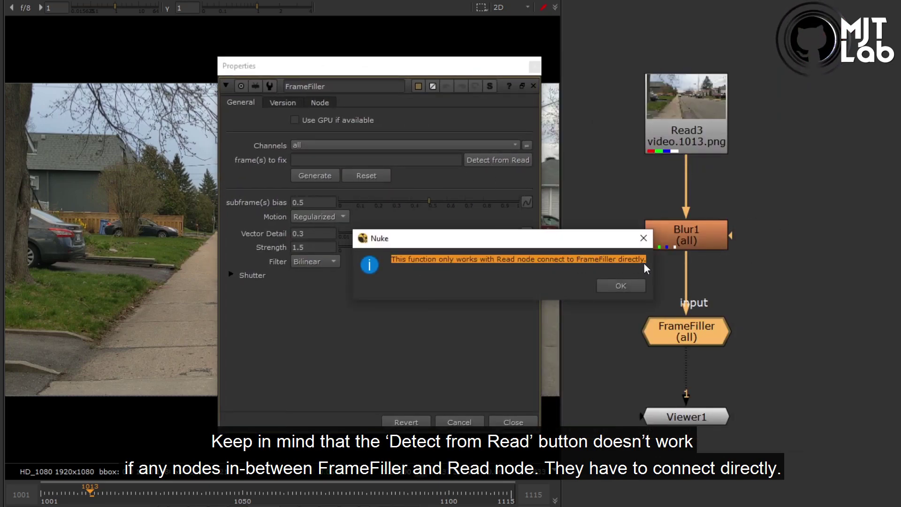
left_click(637, 286)
Connect FrameFiller directly to Read3, bypassing Blur1, and detect the frames to fix from the Read node.
left_click(743, 289)
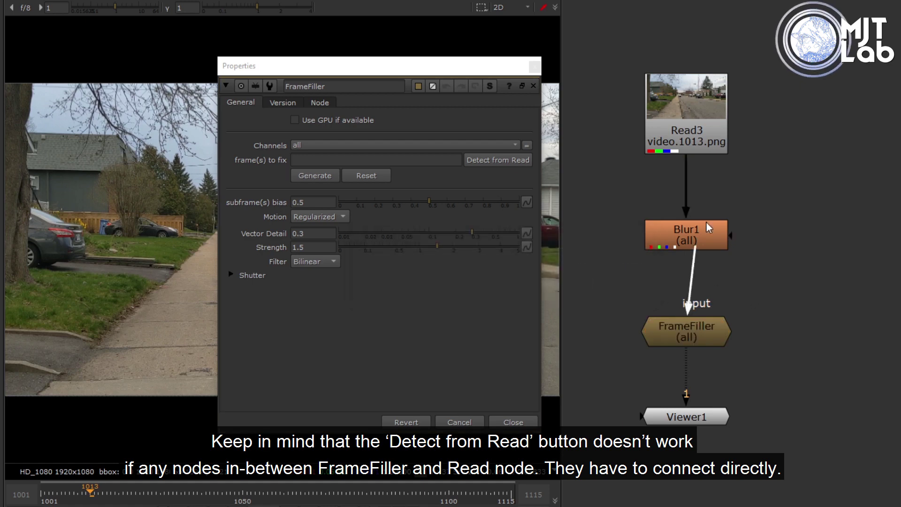
left_click_drag(699, 336, 798, 285)
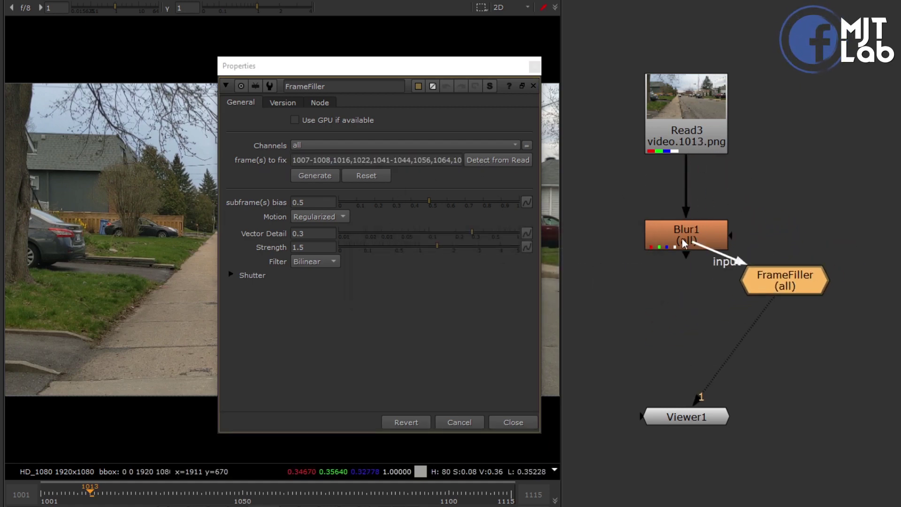
Reconnect FrameFiller below Blur1, close its properties, and play the video footage from frame 1013.
left_click(515, 421)
key("l")
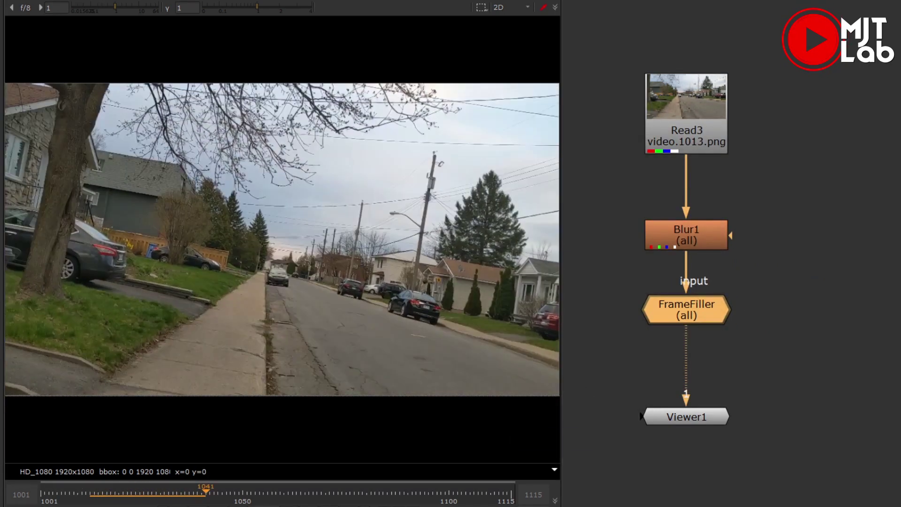